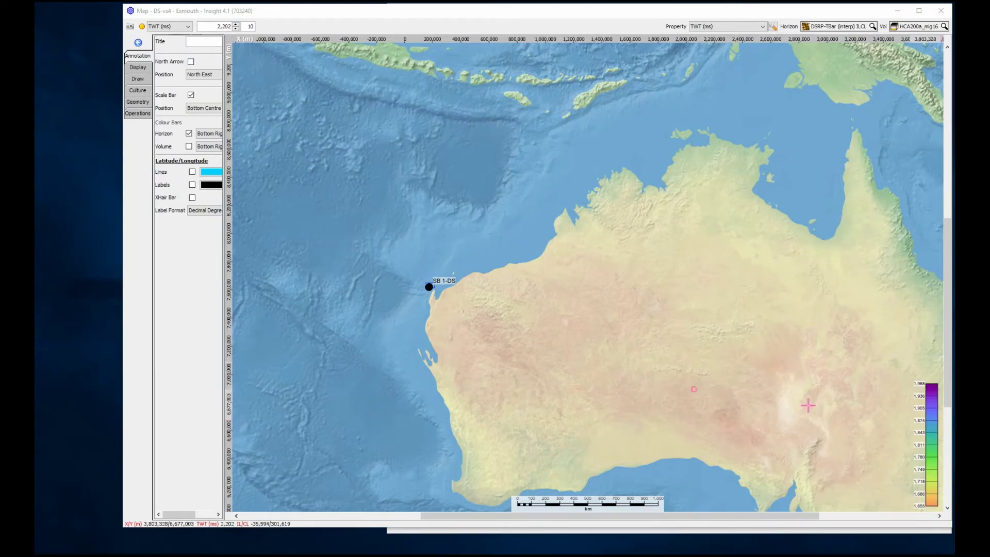
# Step: Zoom the map into the area around the well and hide the NE2_50M raster basemap
pyautogui.moveTo(362, 228); pyautogui.dragTo(507, 341)
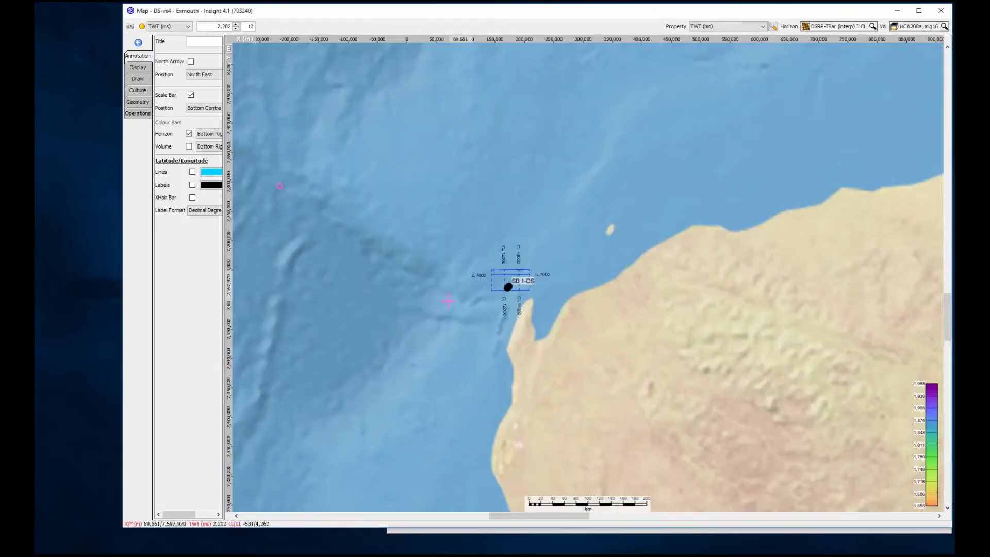
pyautogui.click(138, 67)
pyautogui.click(138, 90)
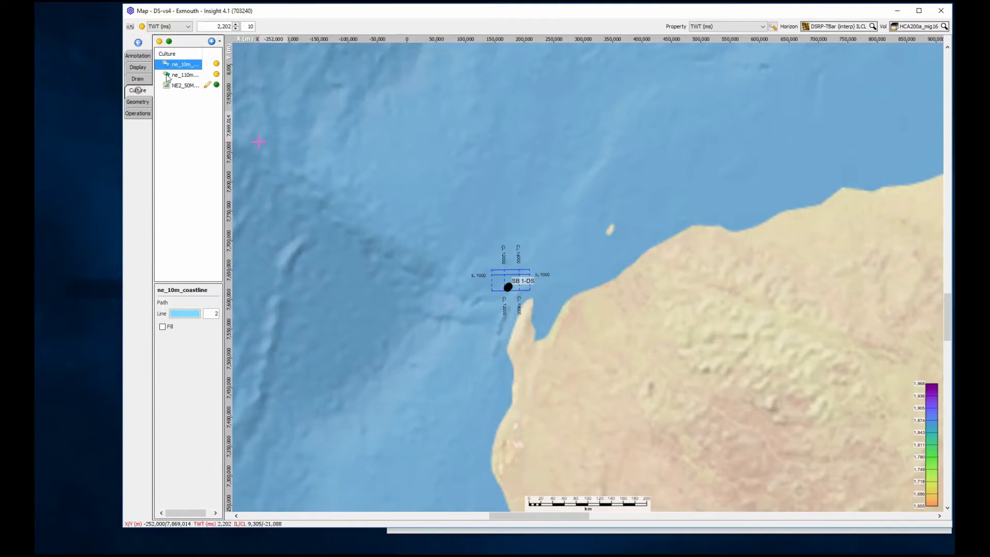
pyautogui.click(217, 85)
# Step: Show the ne_110m and ne_10m culture layers and constrain the map view to the survey extent
pyautogui.click(217, 73)
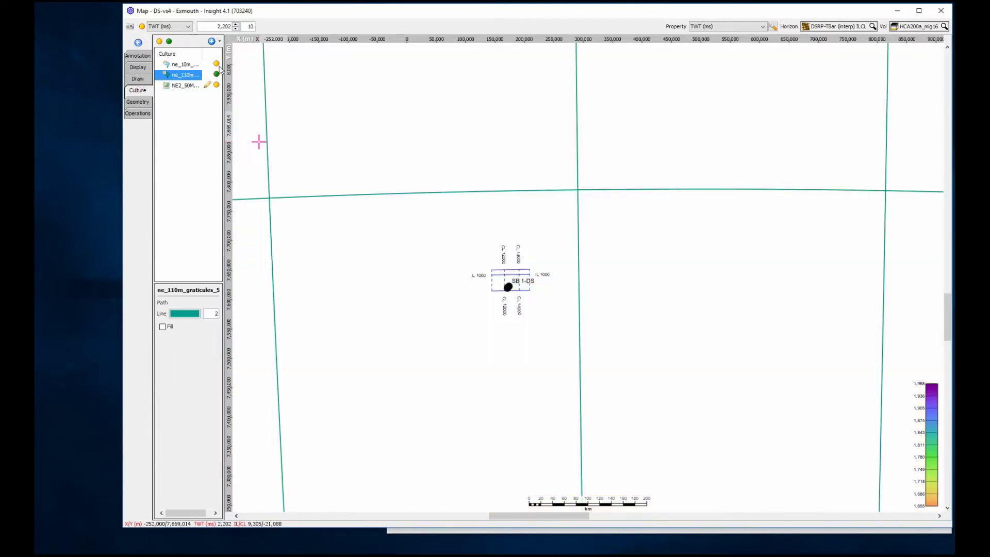
pyautogui.click(216, 63)
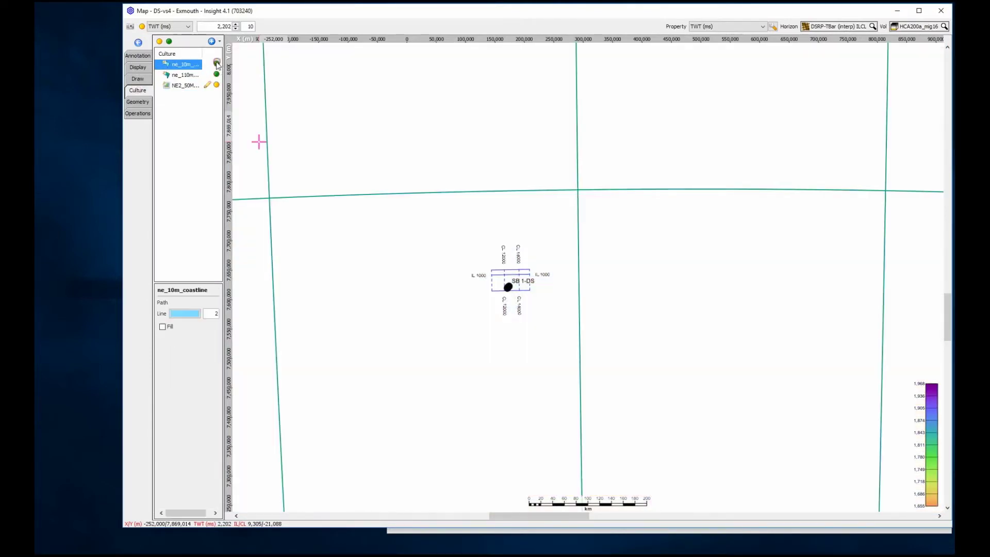
pyautogui.click(142, 69)
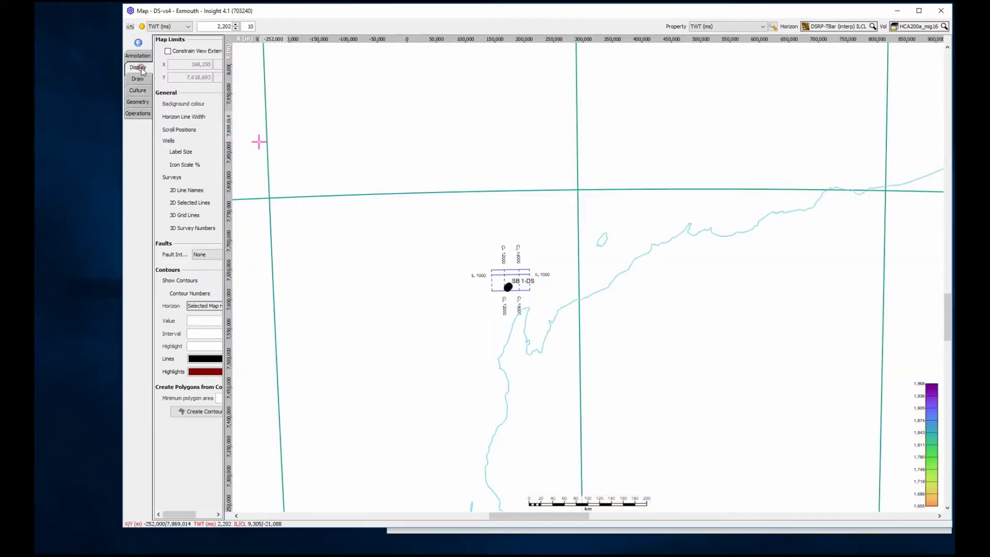
pyautogui.click(168, 52)
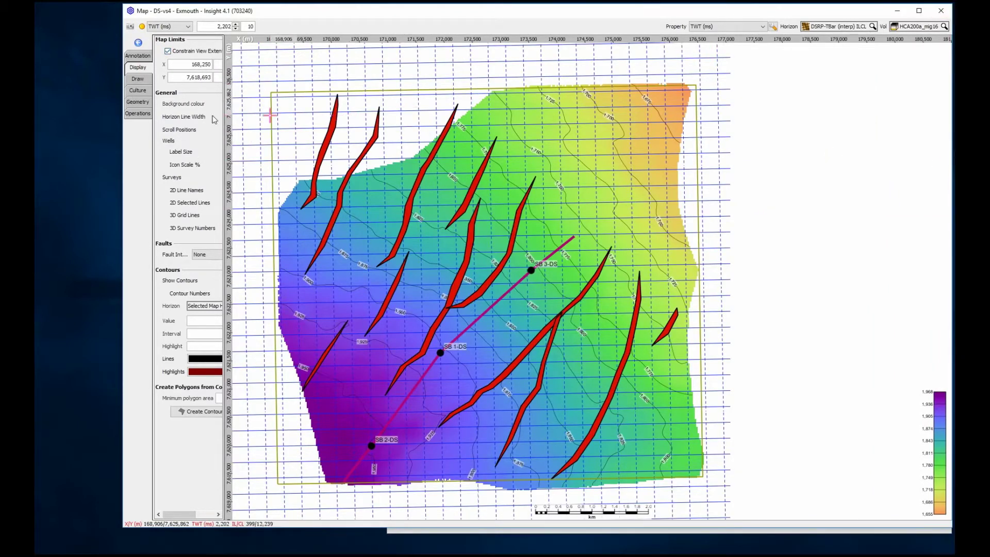
# Step: Narrow the map window and measure a 5.15 km distance across the survey
pyautogui.moveTo(123, 142); pyautogui.dragTo(320, 142)
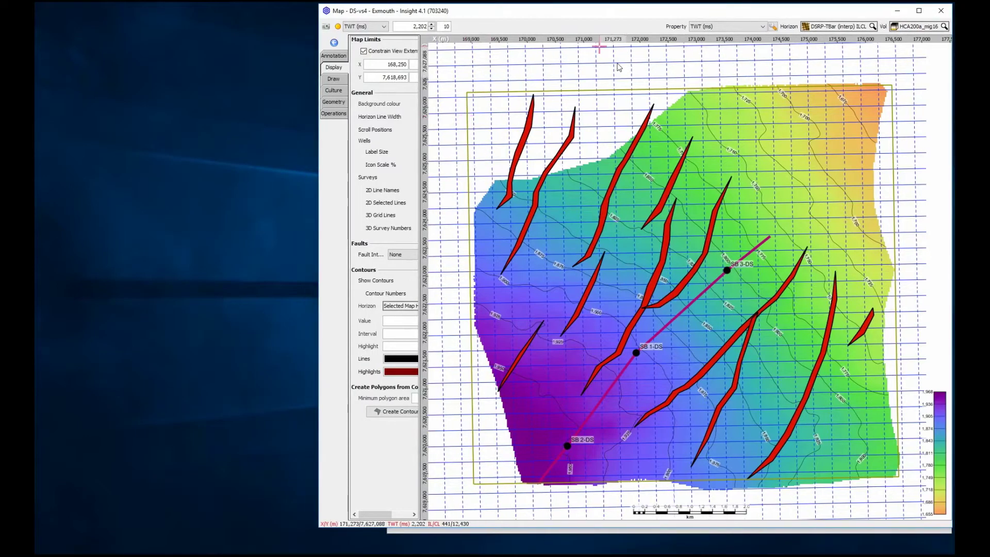
pyautogui.rightClick(538, 388)
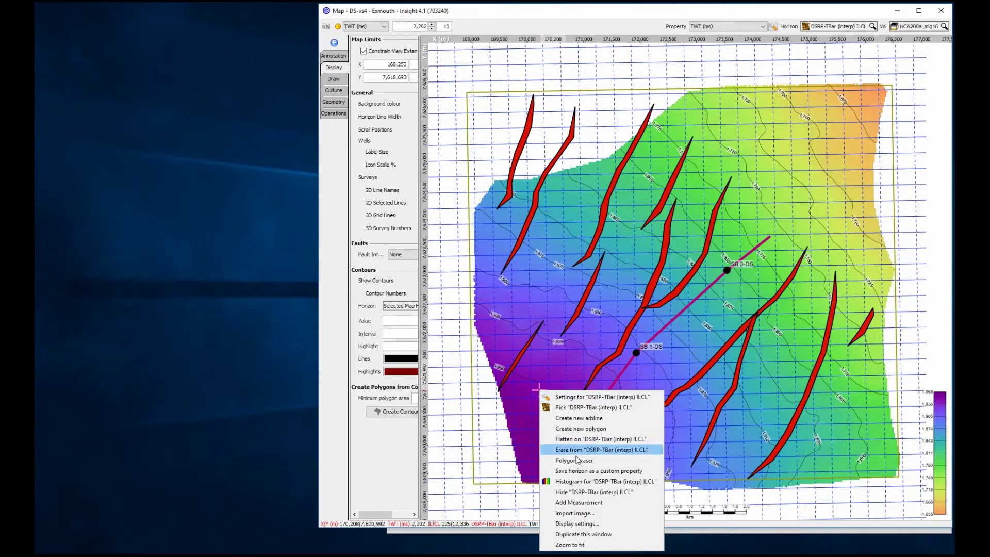
pyautogui.click(579, 502)
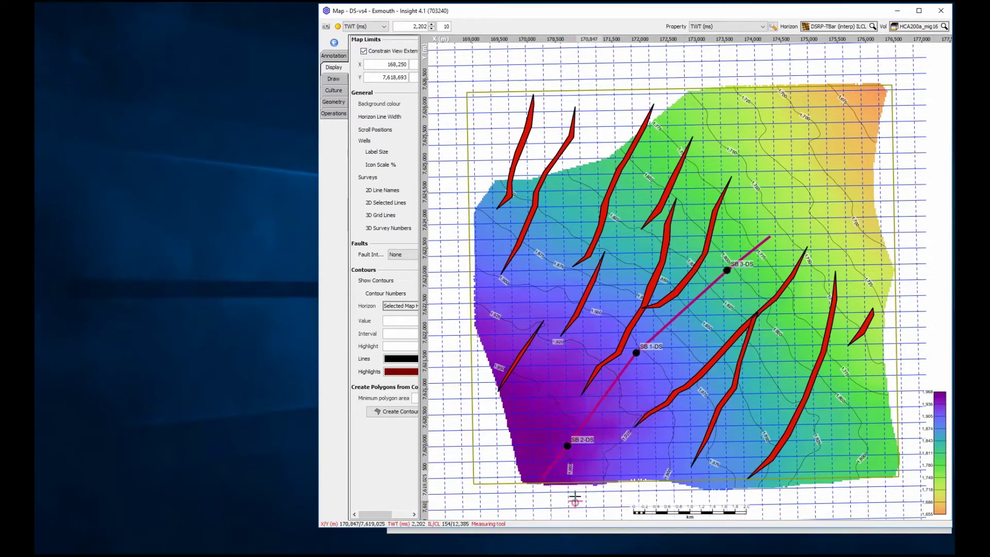
pyautogui.moveTo(532, 422)
pyautogui.mouseDown()
pyautogui.moveTo(588, 340)
pyautogui.moveTo(718, 196)
pyautogui.moveTo(712, 205)
pyautogui.mouseUp()
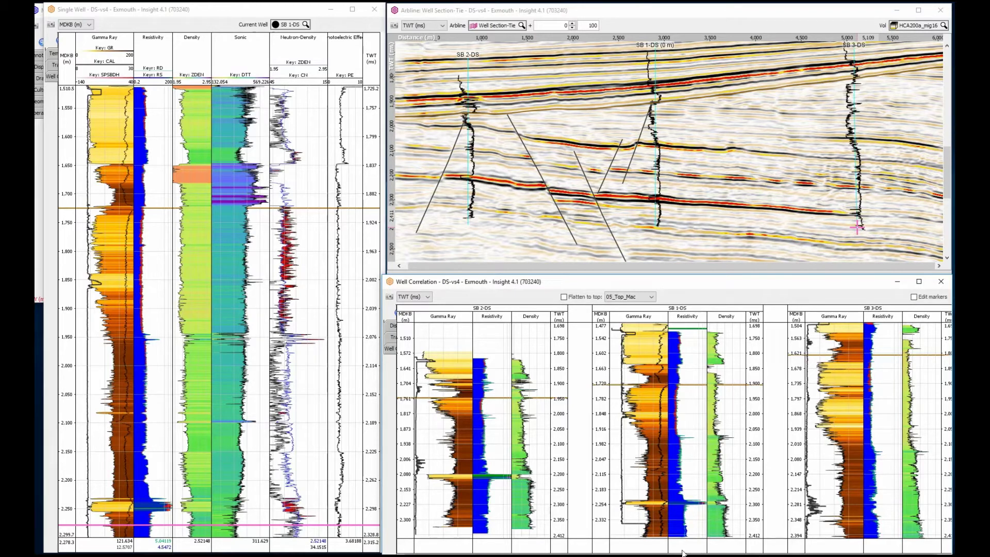
# Step: Display the DSDEMO-TMac horizon from the Control Panel's Horizon list
pyautogui.hotkey('alt', 'Tab')
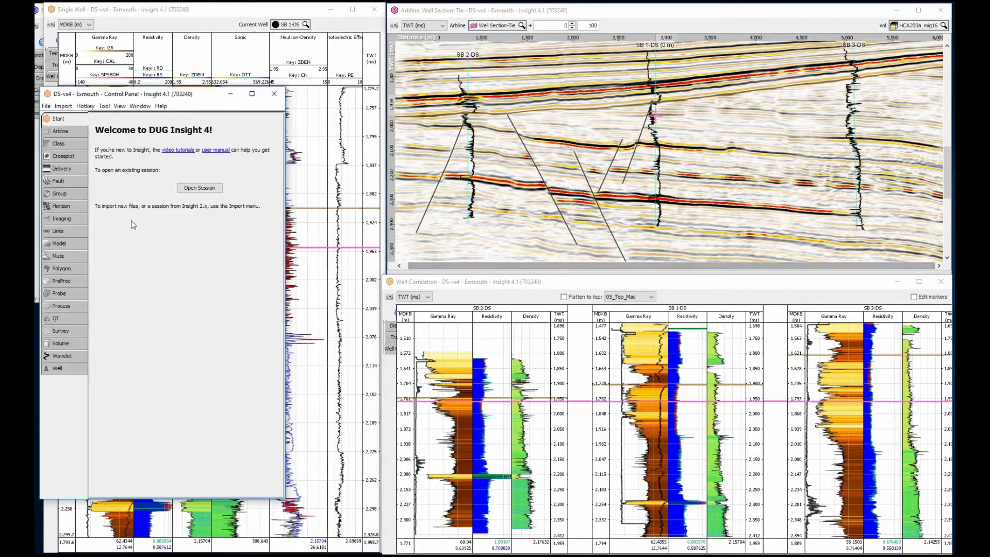
pyautogui.click(70, 207)
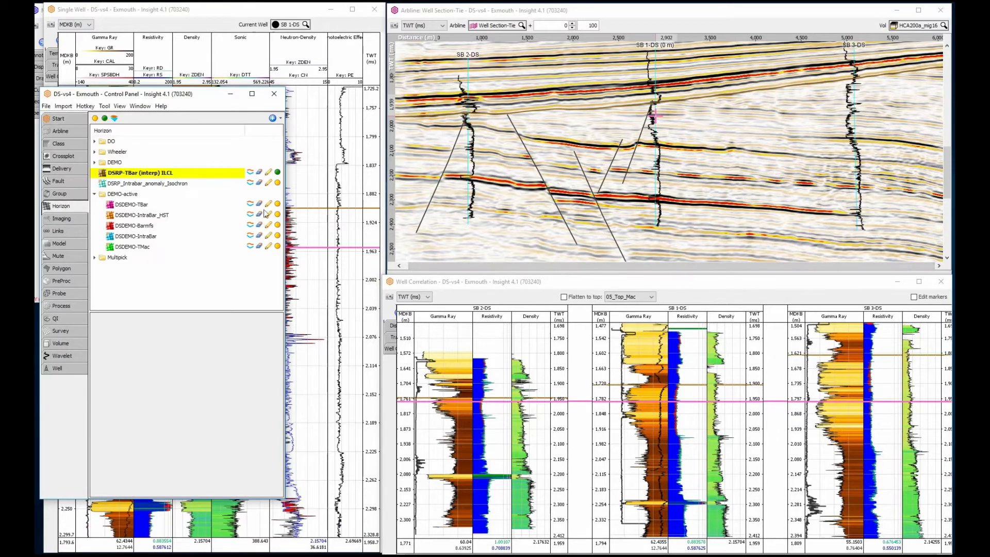
pyautogui.click(278, 246)
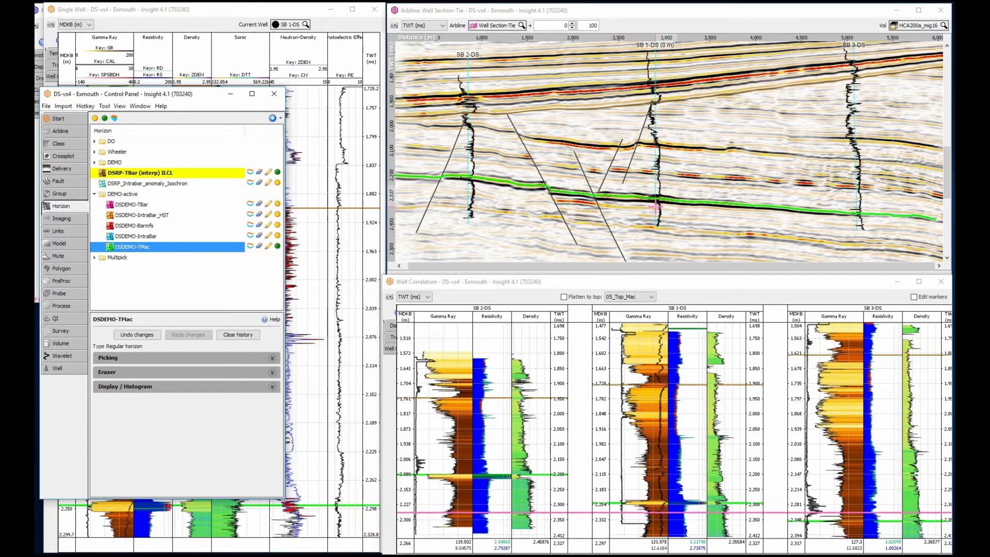
# Step: Show the 05_Top_Mac, 04_Intra_Bar and 03_Bar mfs markers and the DSDEMO-IntraBar horizon
pyautogui.hotkey('alt', 'Tab')
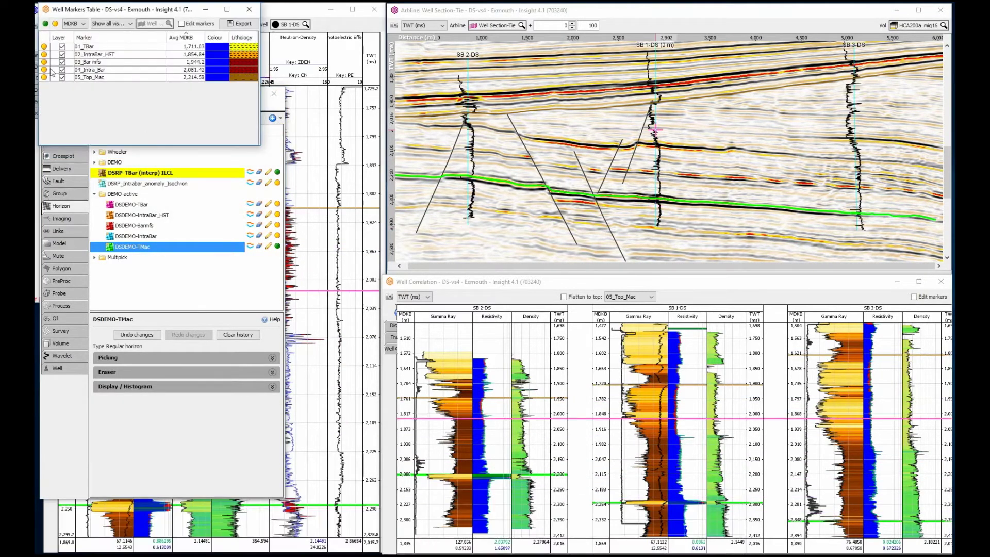
pyautogui.click(44, 78)
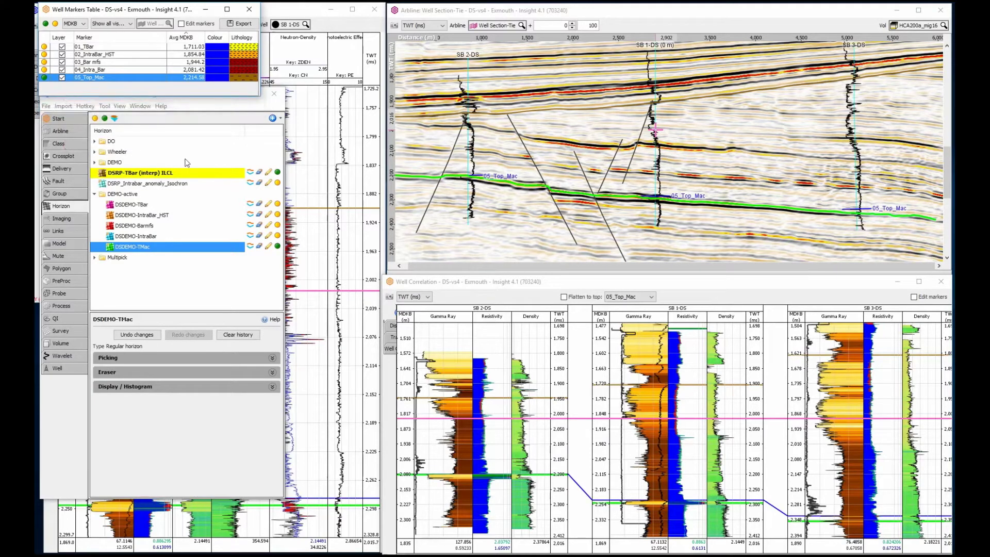
pyautogui.click(278, 236)
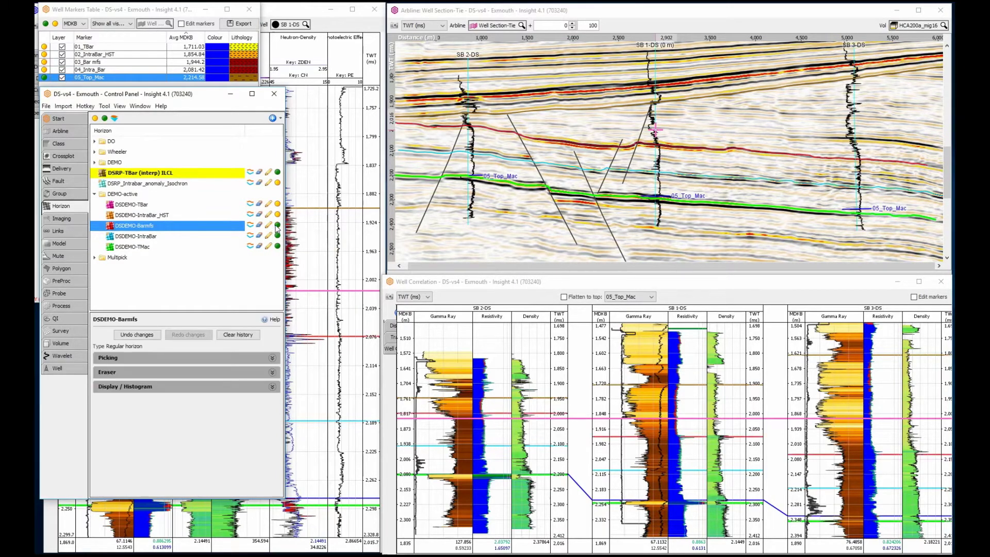
pyautogui.click(46, 69)
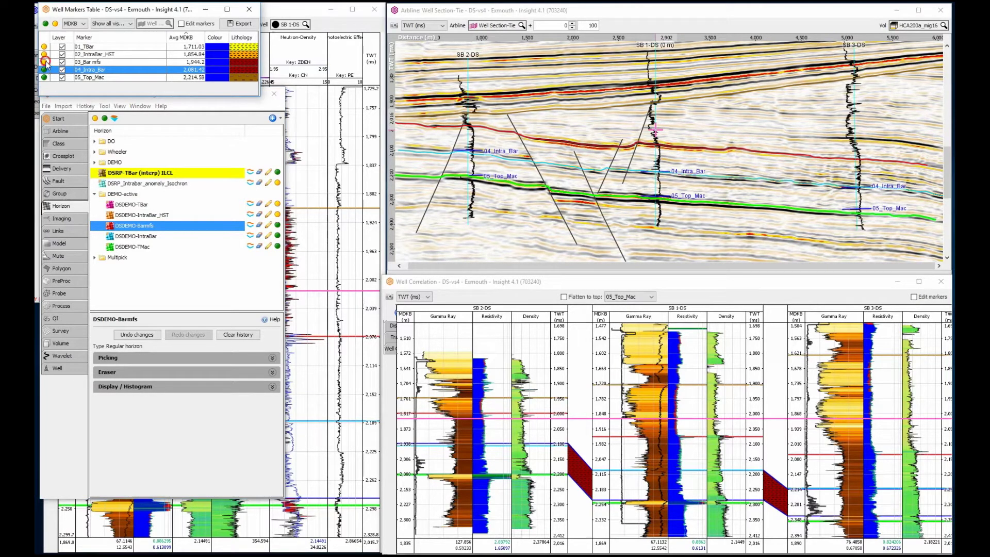
pyautogui.click(46, 62)
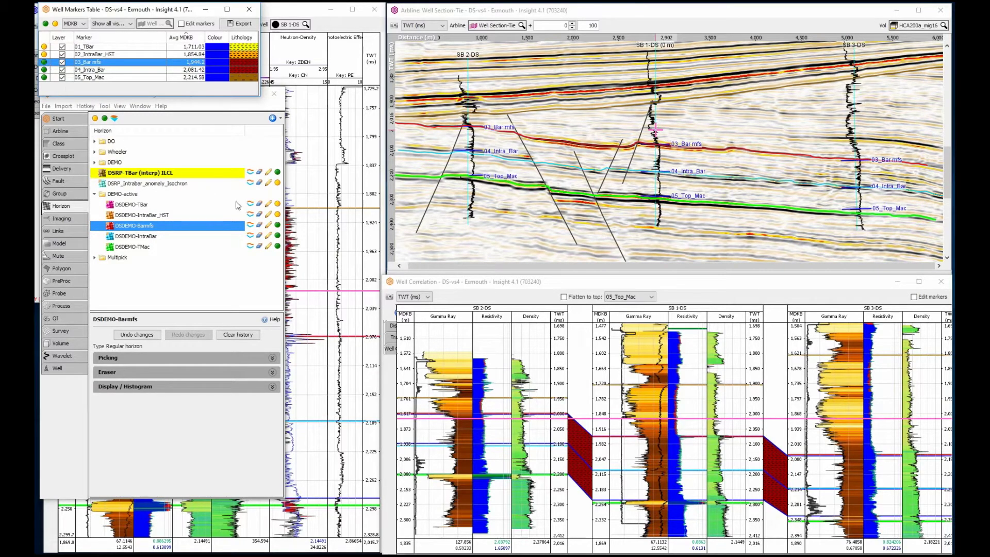
# Step: Show the DSDEMO-IntraBar_HST and DSDEMO-TBar horizons and the 02_IntraBar_HST and 01_TBar markers
pyautogui.click(278, 215)
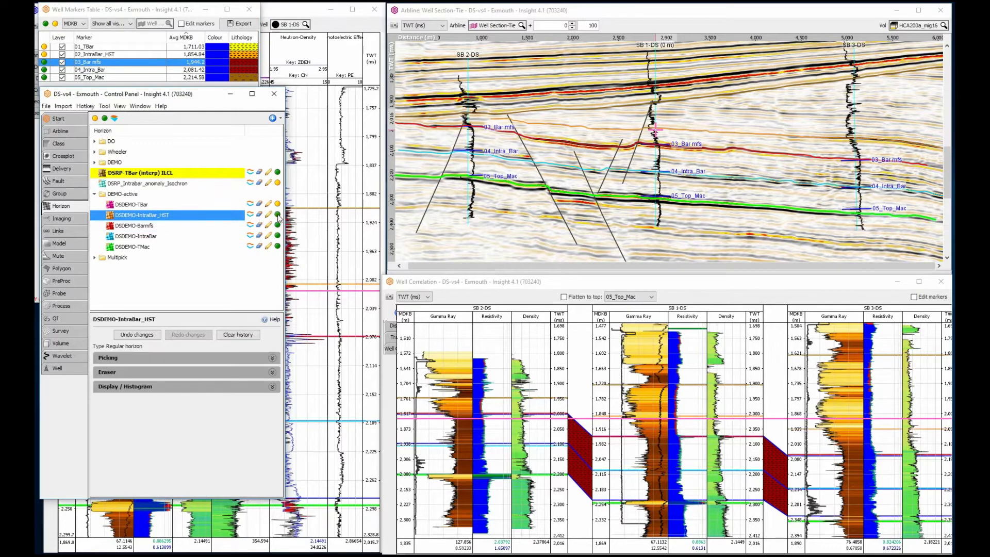
pyautogui.click(278, 205)
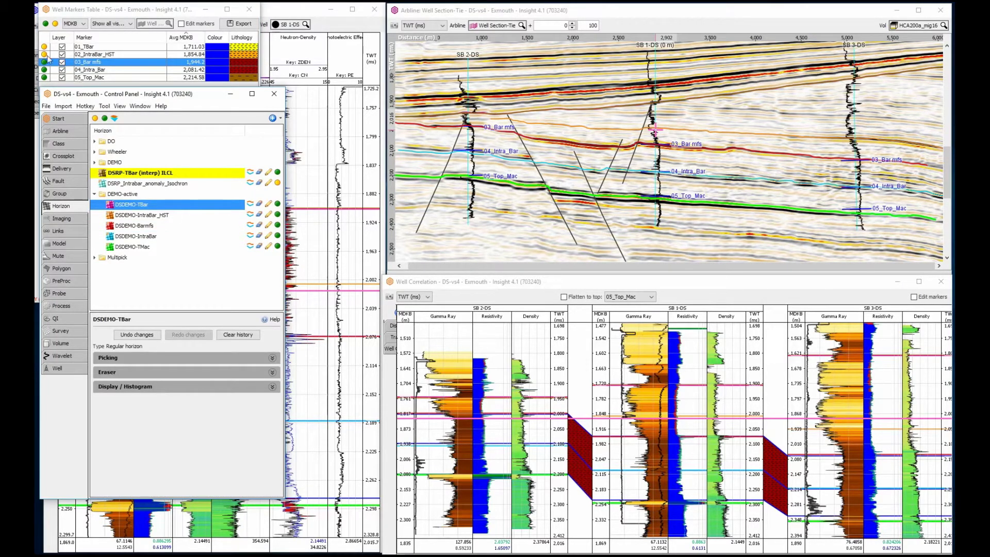
pyautogui.click(45, 54)
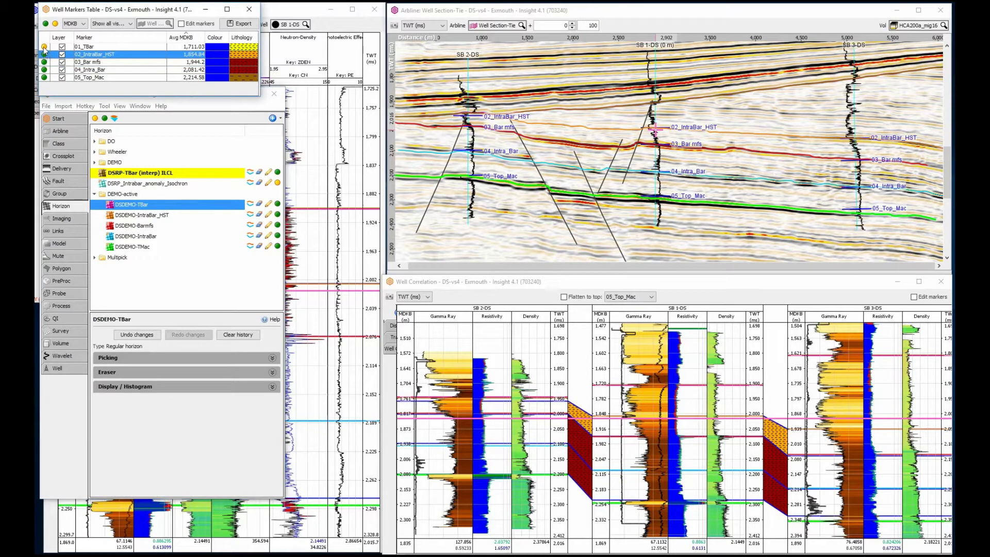
pyautogui.click(45, 46)
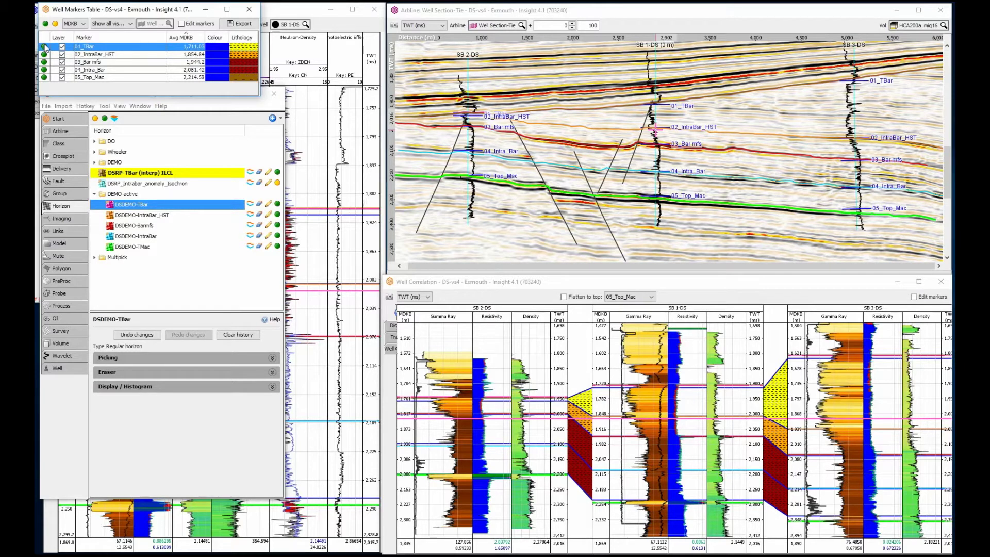
# Step: Minimize the Well Markers Table and Control Panel, then flatten the correlation on 05_Top_Mac
pyautogui.click(204, 11)
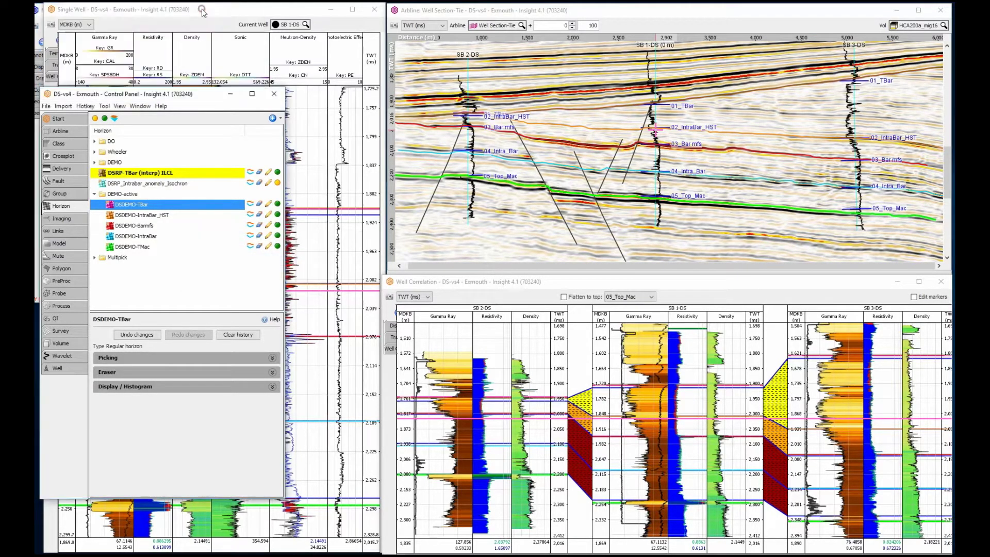
pyautogui.click(230, 93)
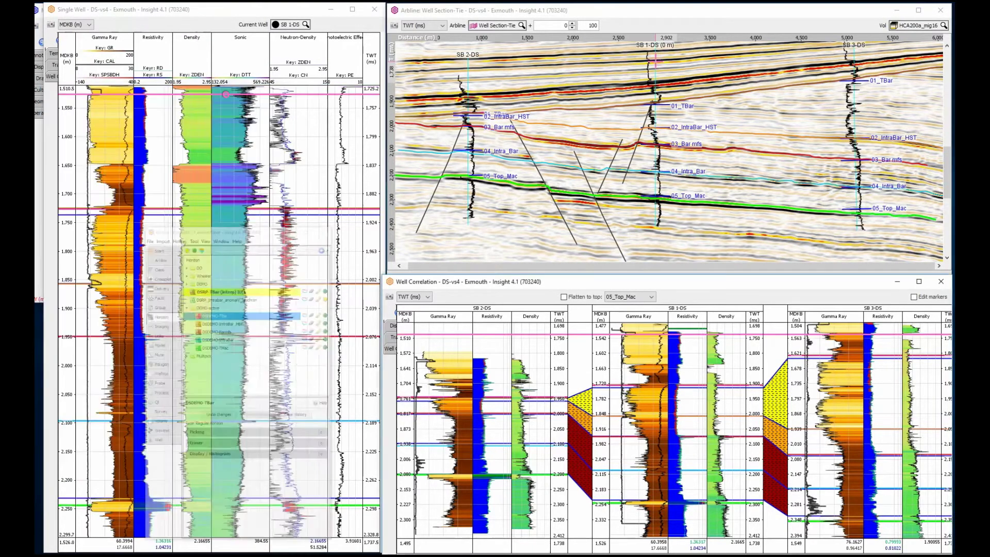
pyautogui.click(564, 297)
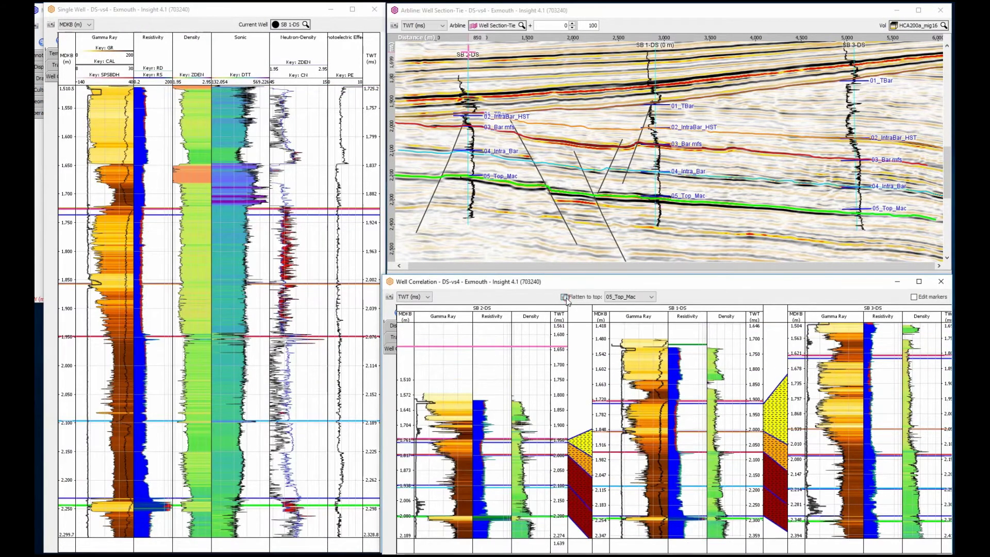
pyautogui.scroll(-3, 566, 311)
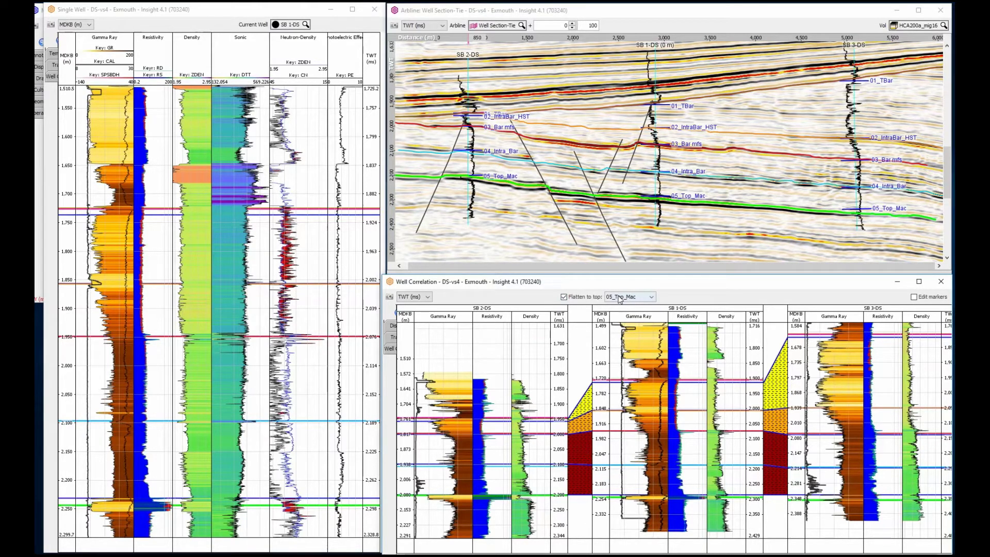
# Step: Flatten the correlation on 03_Bar mfs, then on 02_IntraBar_HST
pyautogui.click(619, 298)
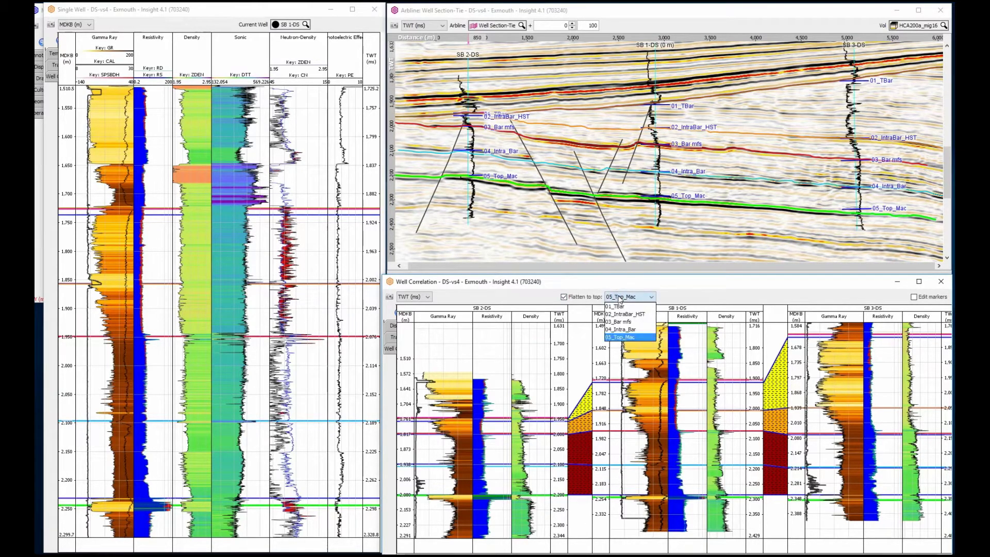
pyautogui.click(618, 322)
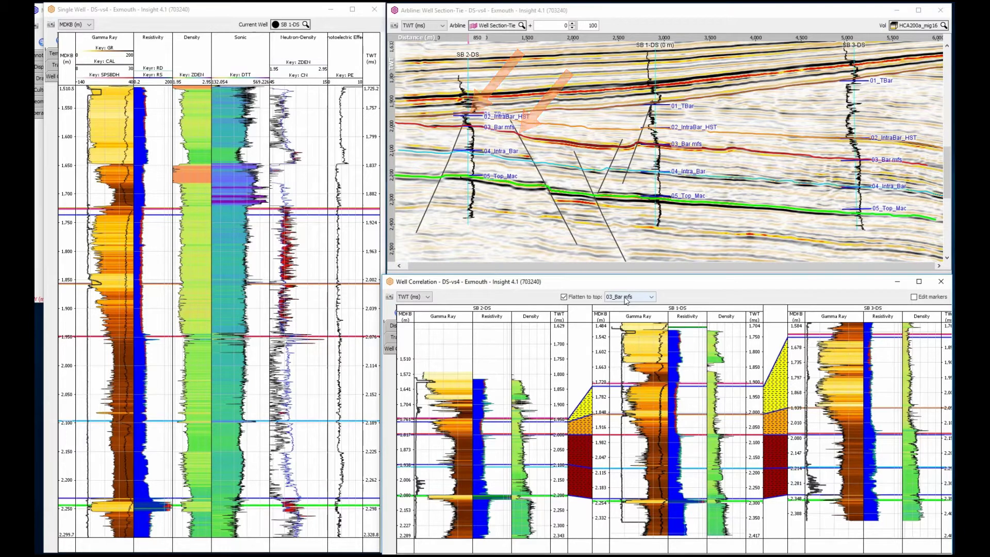
pyautogui.click(627, 298)
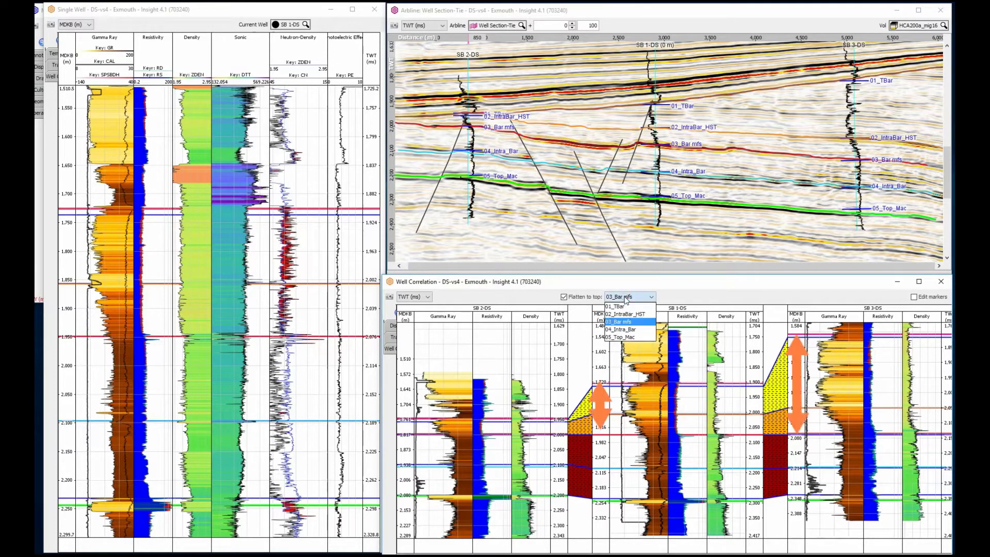
pyautogui.click(625, 314)
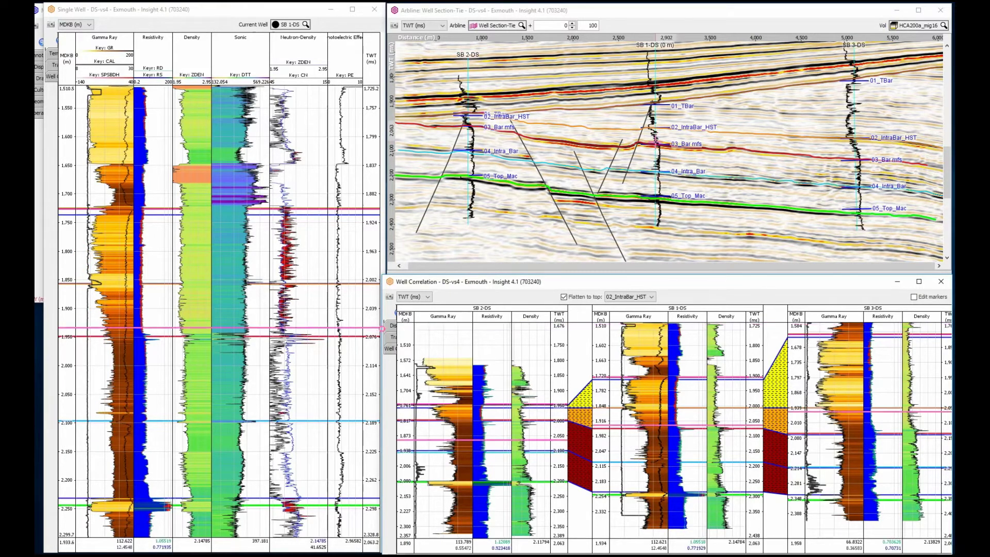
# Step: Import the WT_stybarrow1_seis_vs2.duwt well template into the correlation display
pyautogui.click(392, 326)
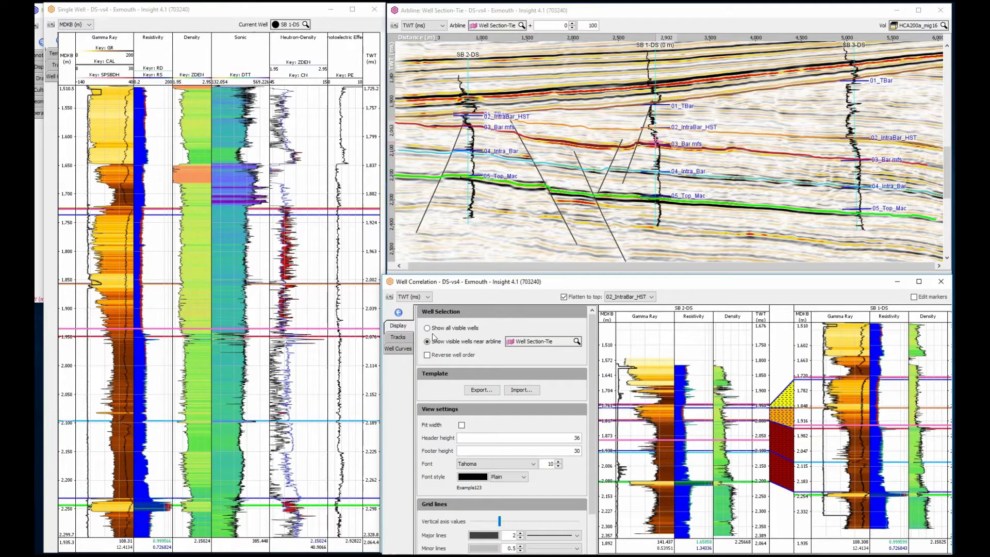
pyautogui.click(521, 390)
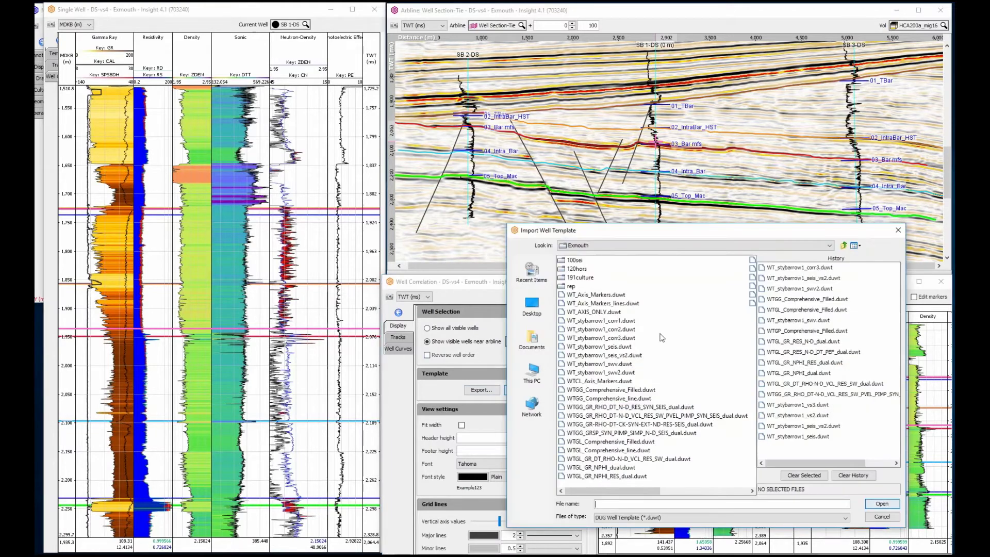
pyautogui.click(800, 278)
pyautogui.click(876, 505)
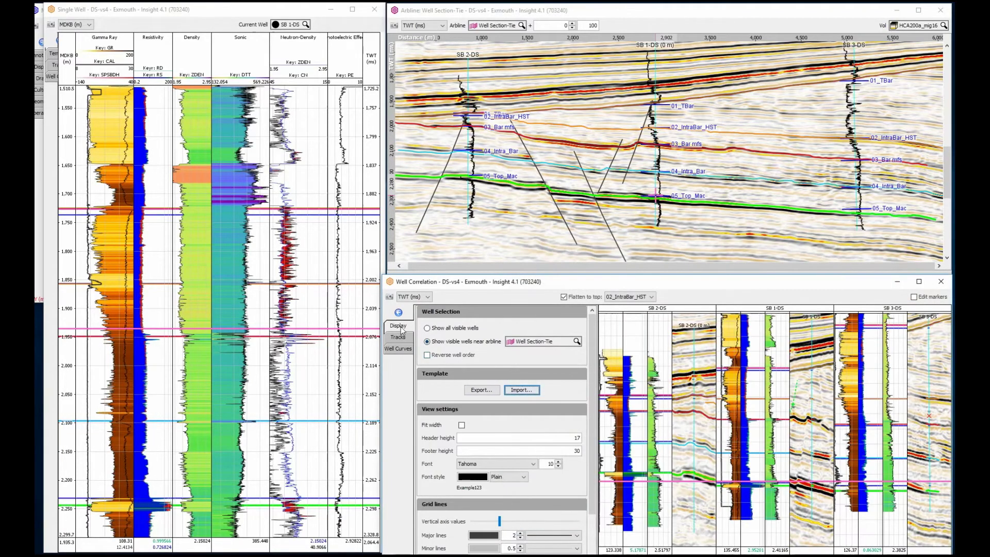
# Step: Collapse the correlation Display settings and scroll the correlation view
pyautogui.click(400, 326)
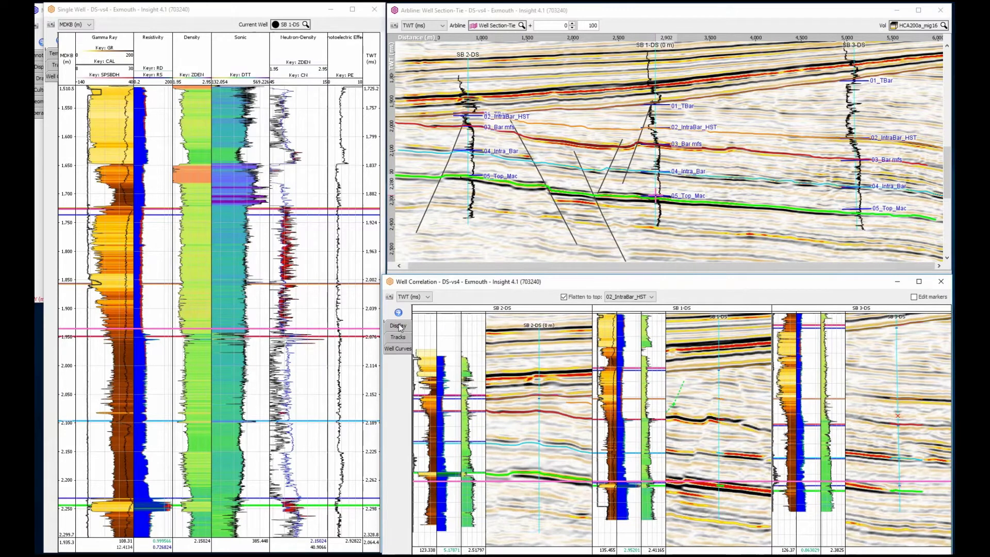
pyautogui.scroll(2, 496, 364)
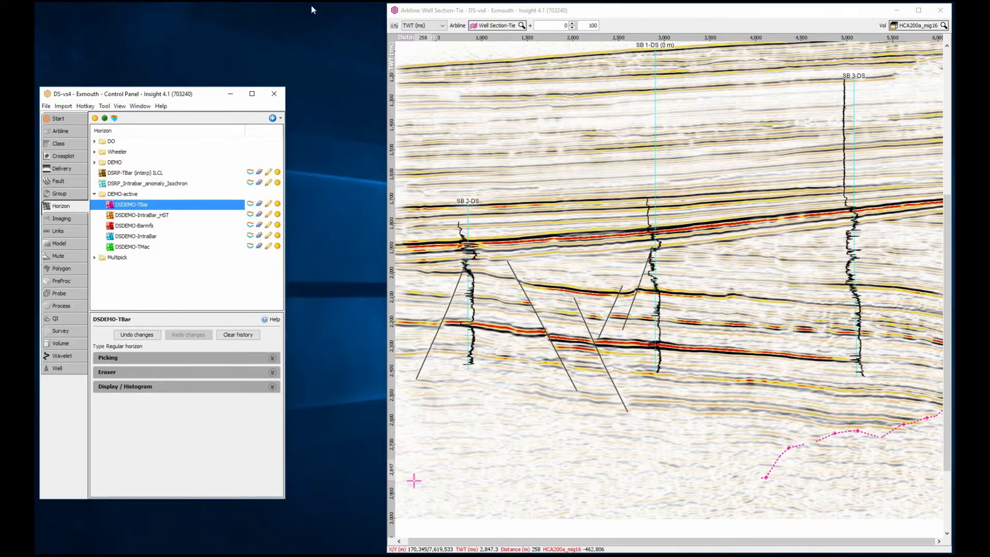
# Step: Switch the section's display domain from TWT (ms) to DS-Wheeler
pyautogui.click(421, 25)
pyautogui.click(421, 51)
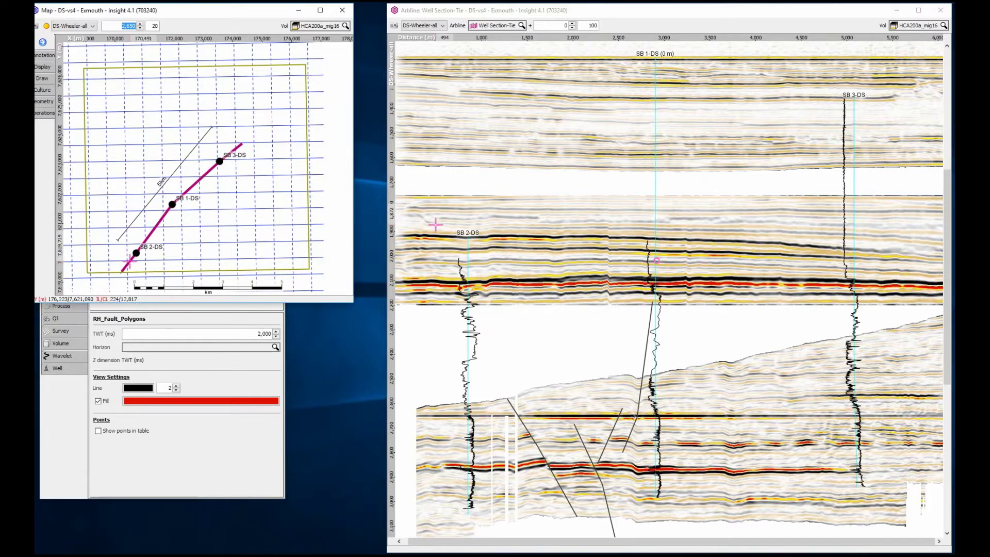
# Step: Turn on the seismic amplitude slice on the map
pyautogui.click(46, 26)
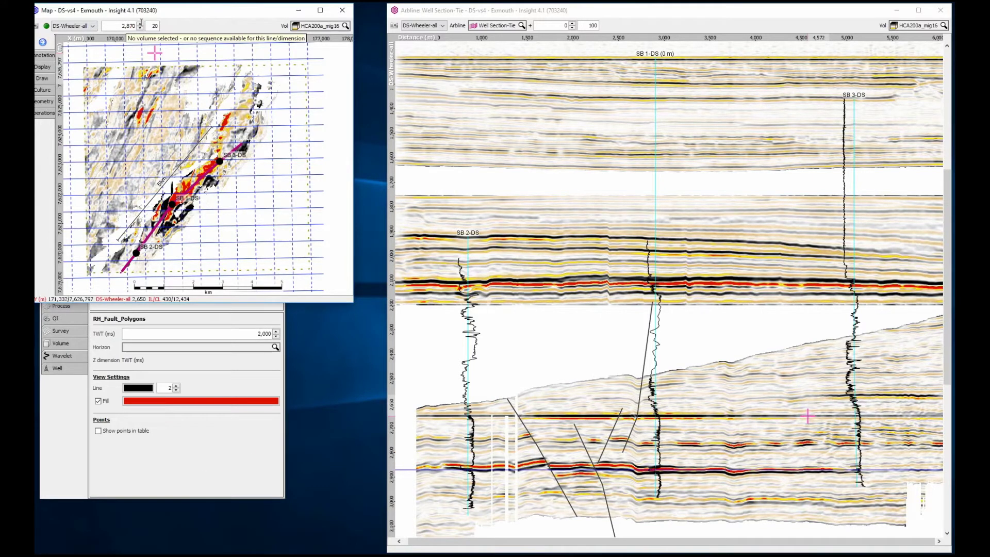
# Step: Return the section to TWT (ms) and clear the HCA200a_mig16 volume, leaving only horizons
pyautogui.click(415, 25)
pyautogui.click(413, 34)
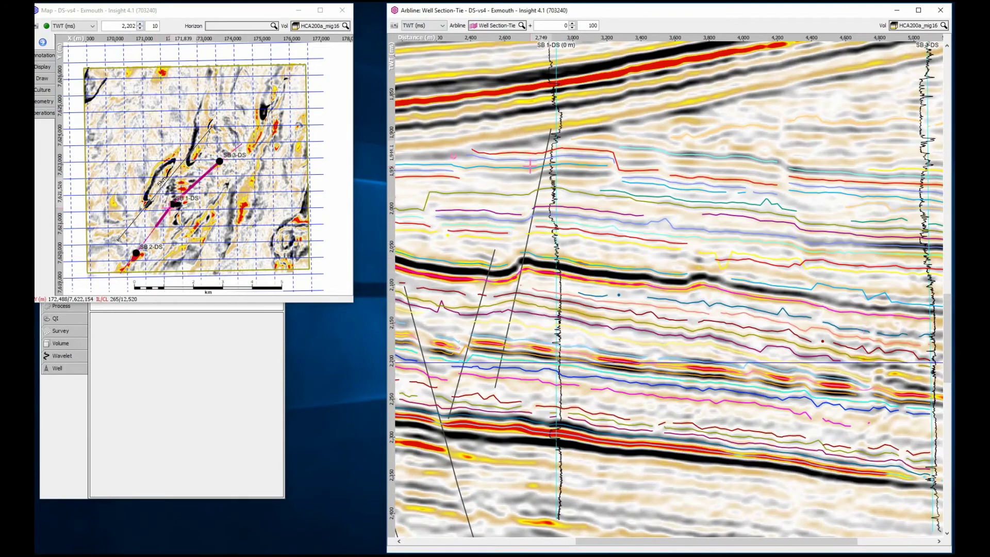
pyautogui.click(921, 26)
pyautogui.click(917, 35)
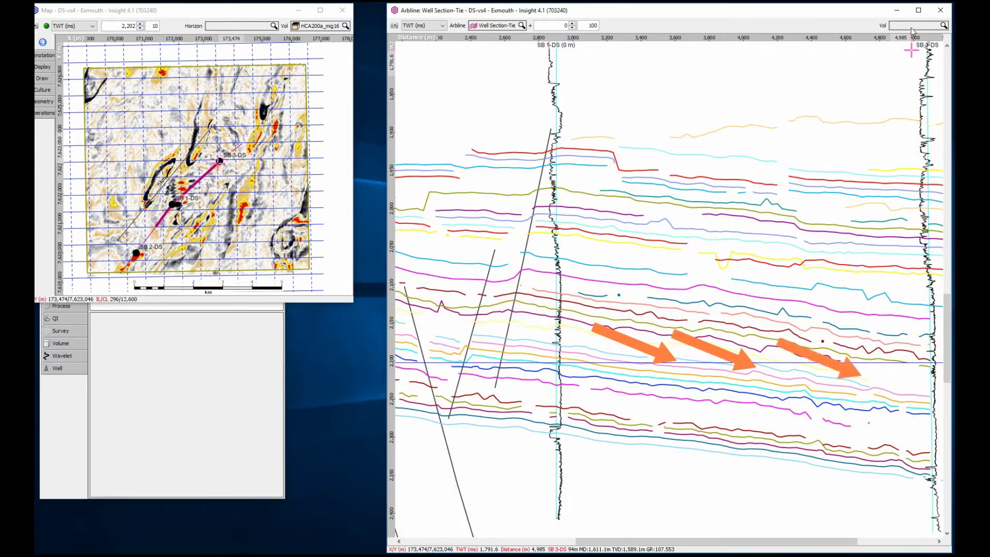
pyautogui.click(911, 27)
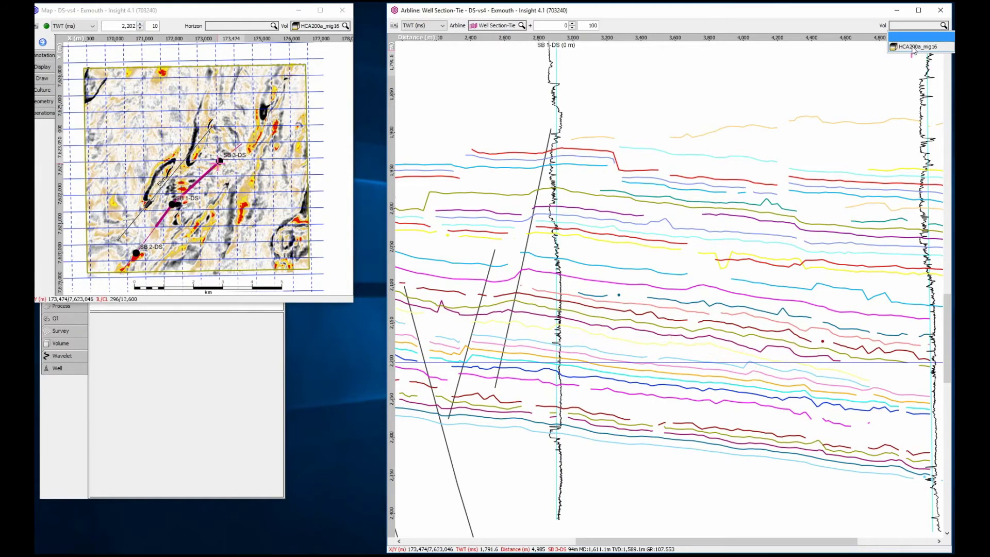
# Step: Restore HCA200a_mig16 seismic and map horizon BarFm_85Lower 18 by Amplitude, without seismic backdrop
pyautogui.click(913, 47)
pyautogui.click(258, 26)
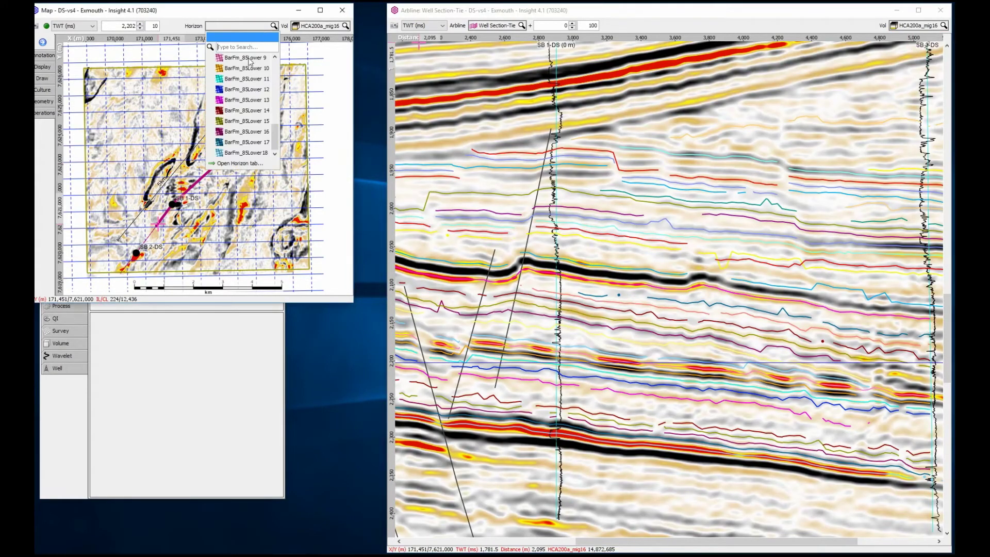
pyautogui.click(248, 153)
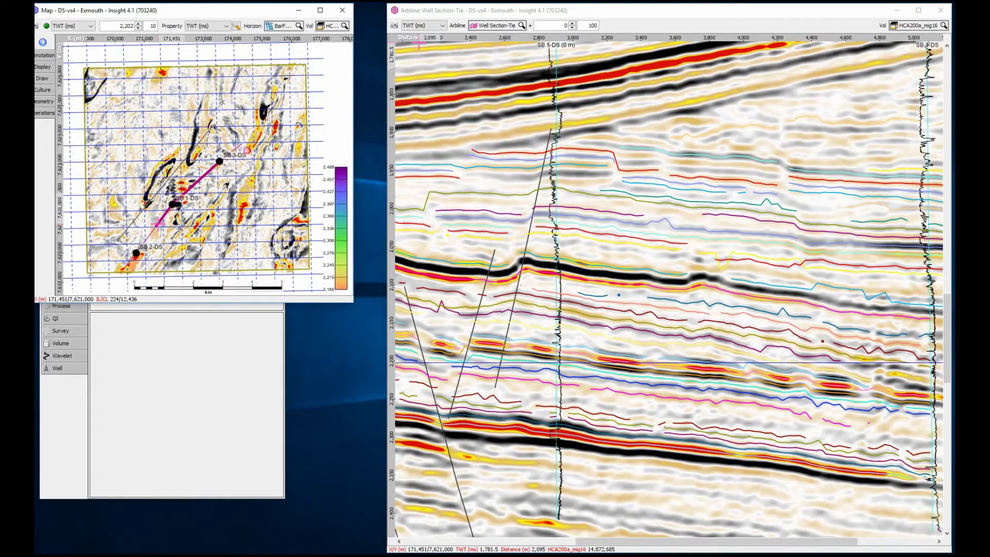
pyautogui.click(45, 26)
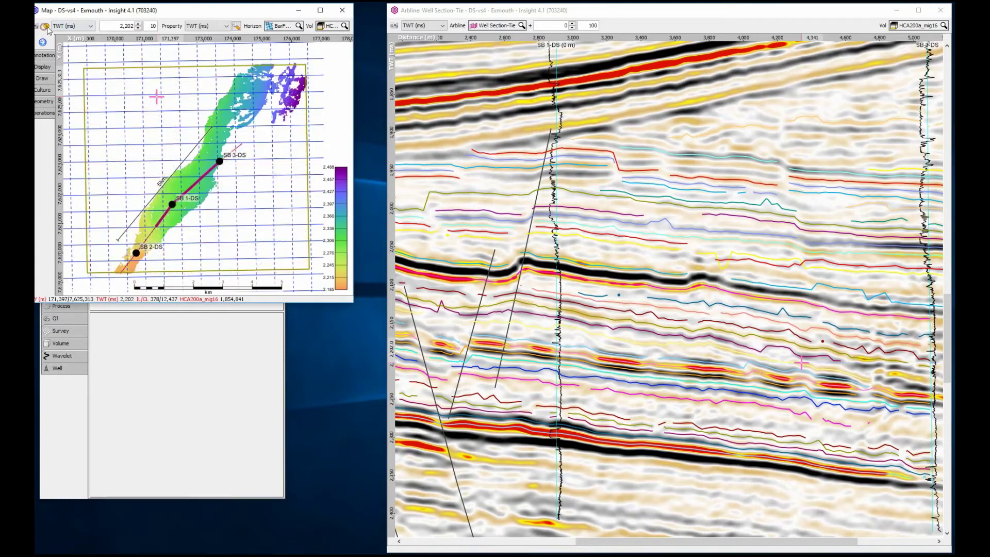
pyautogui.click(214, 25)
pyautogui.click(203, 73)
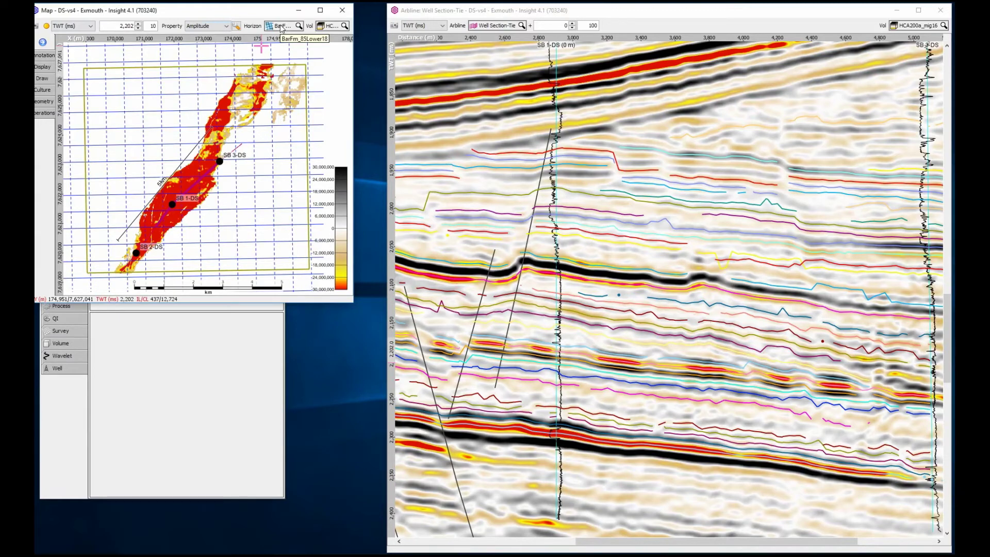
# Step: Zoom and pan the amplitude map to centre the horizon around SB 1-DS and SB 3-DS
pyautogui.scroll(-1, 282, 28)
pyautogui.scroll(-1, 282, 29)
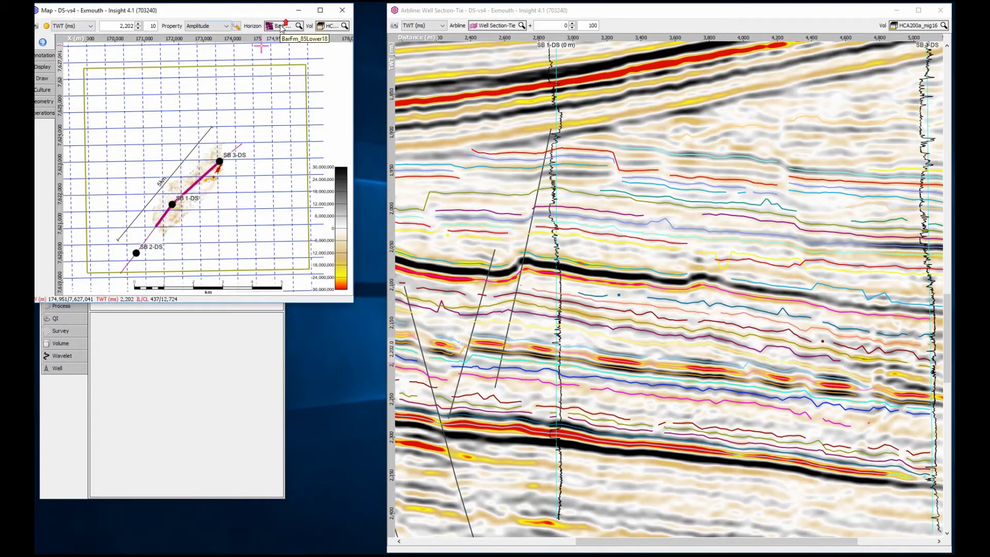
pyautogui.moveTo(129, 129); pyautogui.dragTo(232, 228)
pyautogui.scroll(-1, 288, 31)
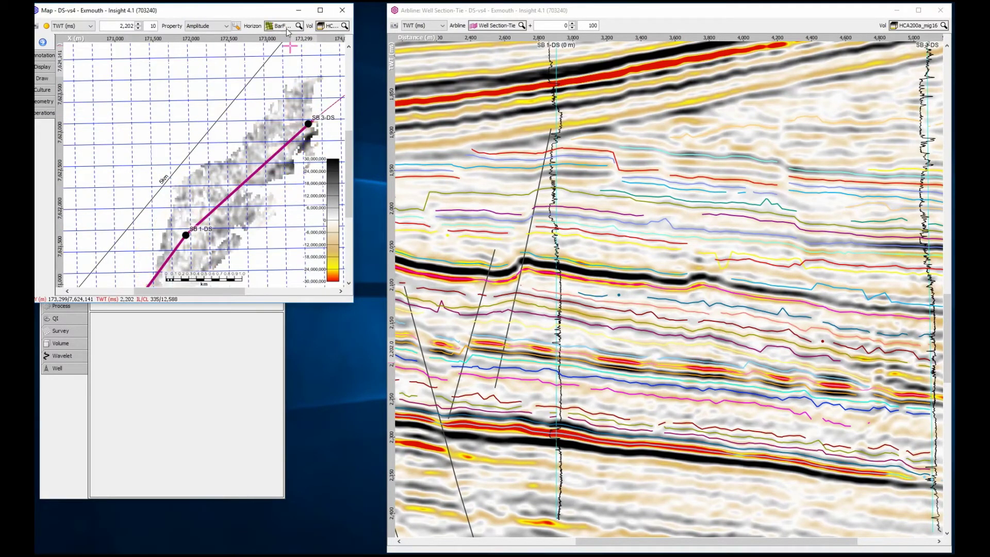
pyautogui.scroll(-1, 289, 31)
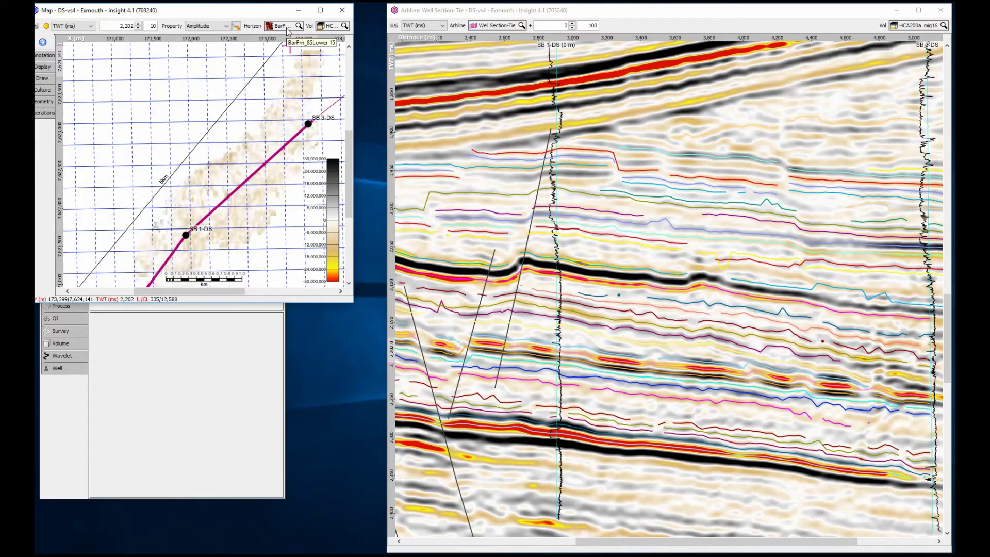
pyautogui.scroll(-1, 288, 31)
pyautogui.scroll(-1, 287, 31)
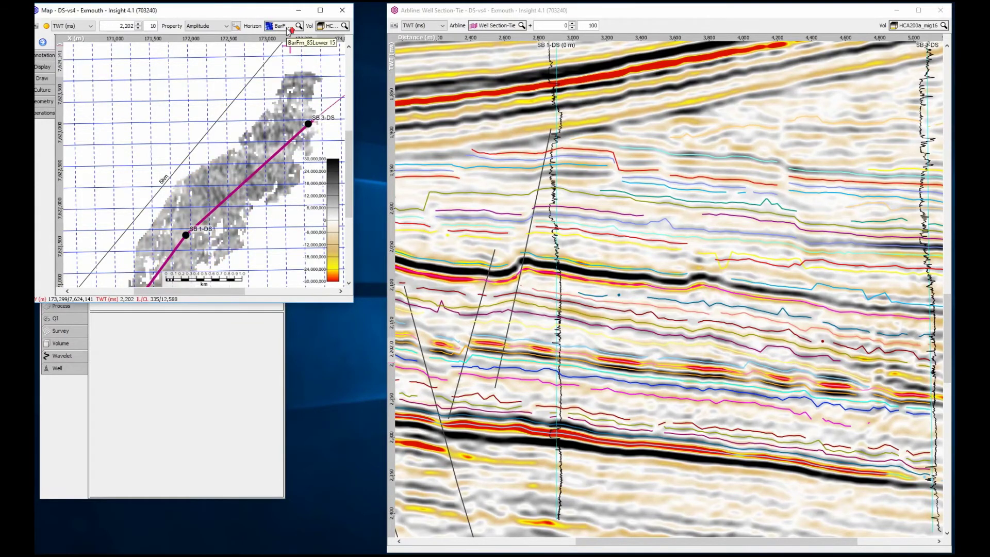
pyautogui.scroll(-1, 287, 31)
pyautogui.scroll(-1, 287, 31)
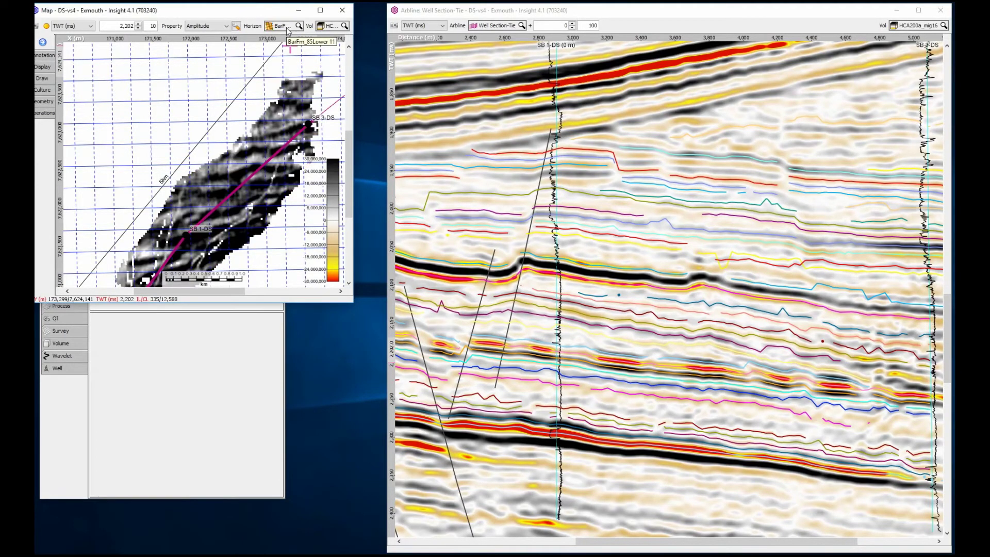
pyautogui.scroll(-1, 288, 31)
pyautogui.moveTo(285, 214); pyautogui.dragTo(268, 179)
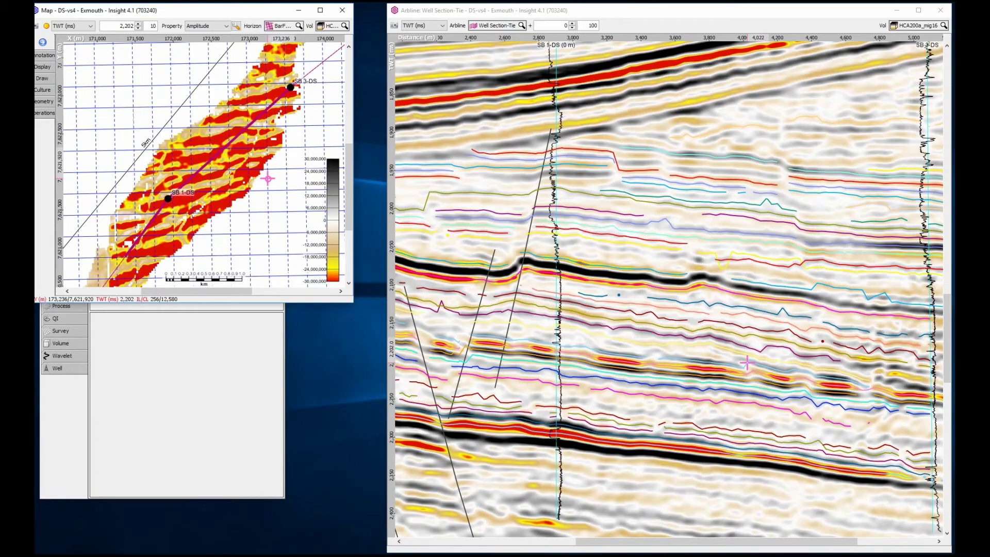
# Step: Zoom out the Arbline well section
pyautogui.click(768, 298)
pyautogui.scroll(-2, 771, 297)
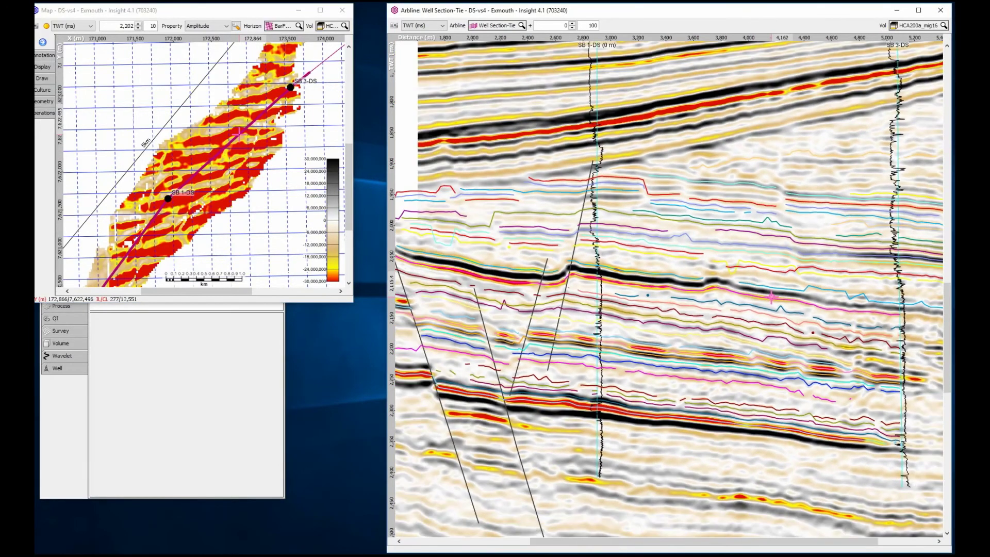
pyautogui.scroll(-3, 772, 297)
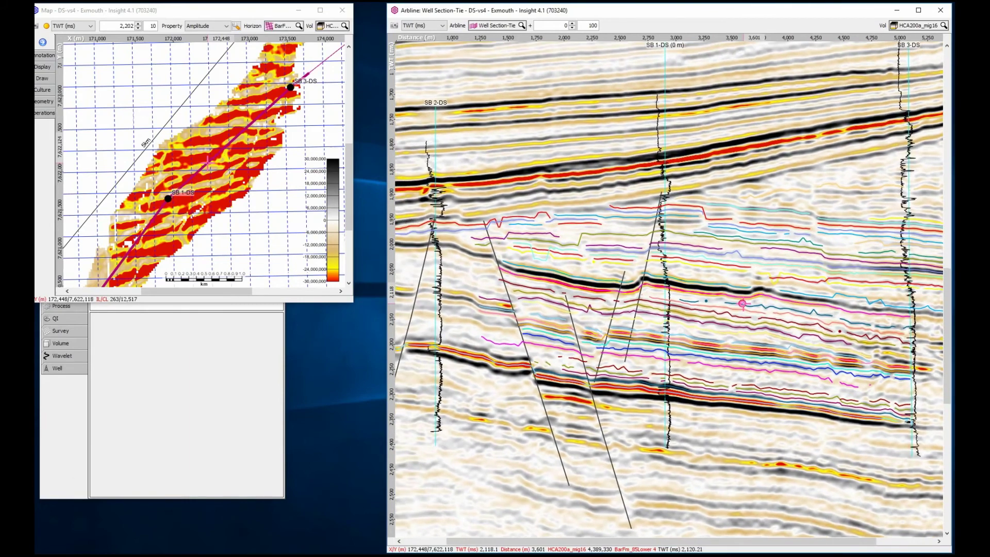
# Step: Toggle the Anomaly polygon's EllipseHilite off and on in the Intrabar Tuning Xplot, then minimise it
pyautogui.moveTo(487, 552)
pyautogui.click(682, 488)
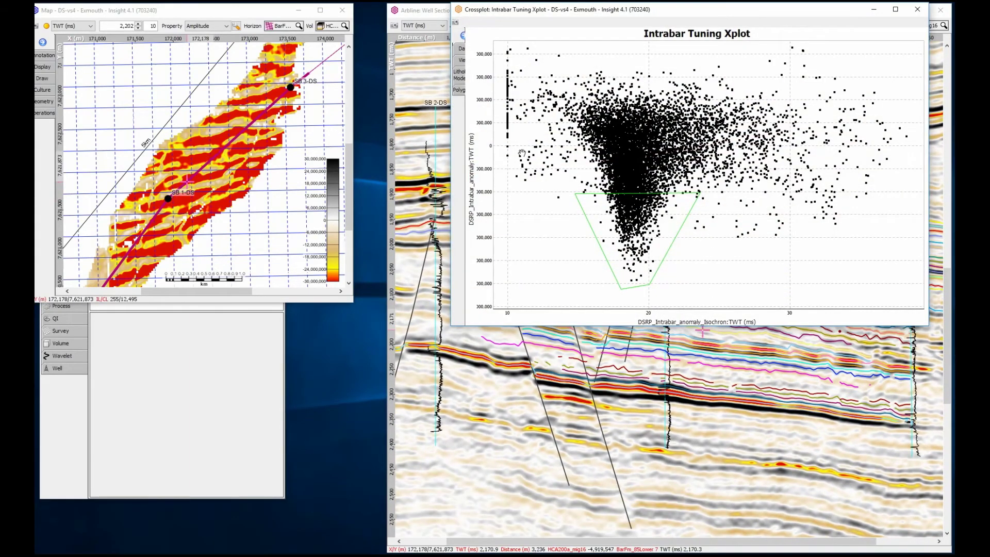
pyautogui.click(462, 91)
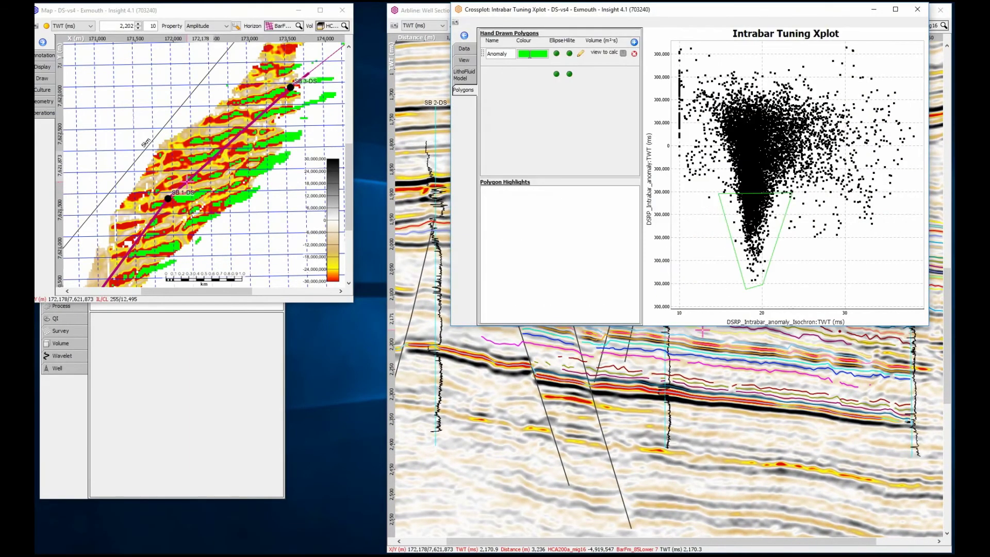
pyautogui.click(570, 54)
pyautogui.click(569, 54)
pyautogui.click(464, 91)
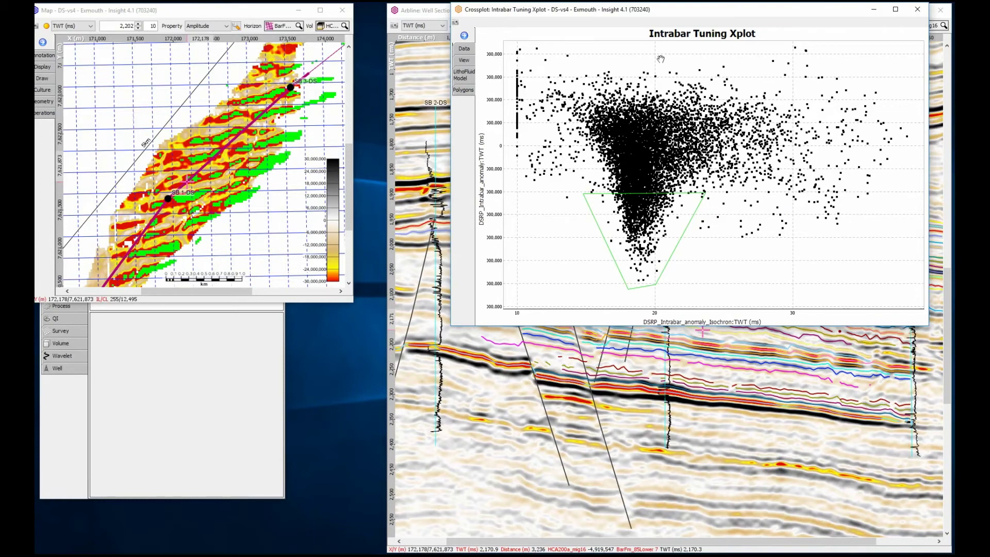
pyautogui.click(872, 11)
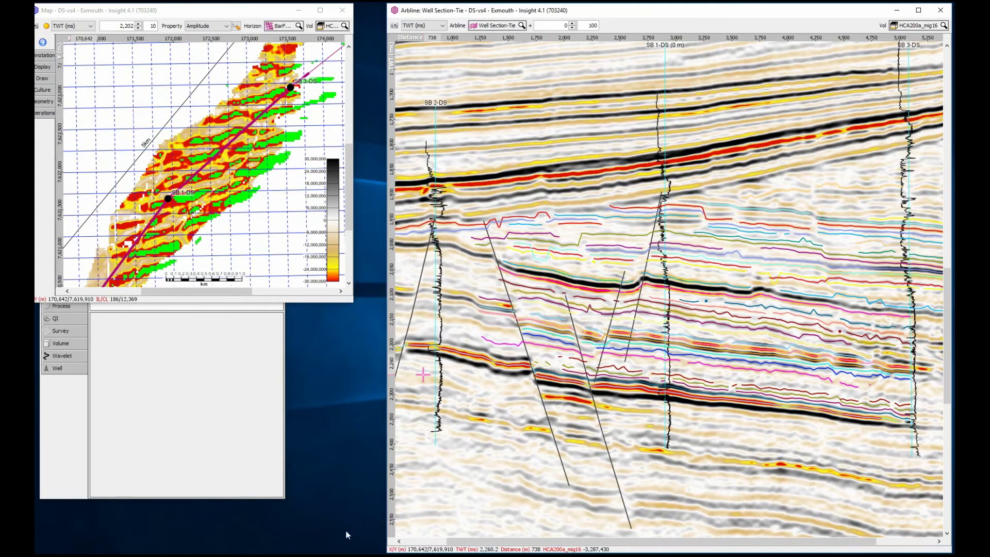
# Step: Maximise the 3D window and orbit the view around the seismic volume and fault planes
pyautogui.moveTo(400, 556)
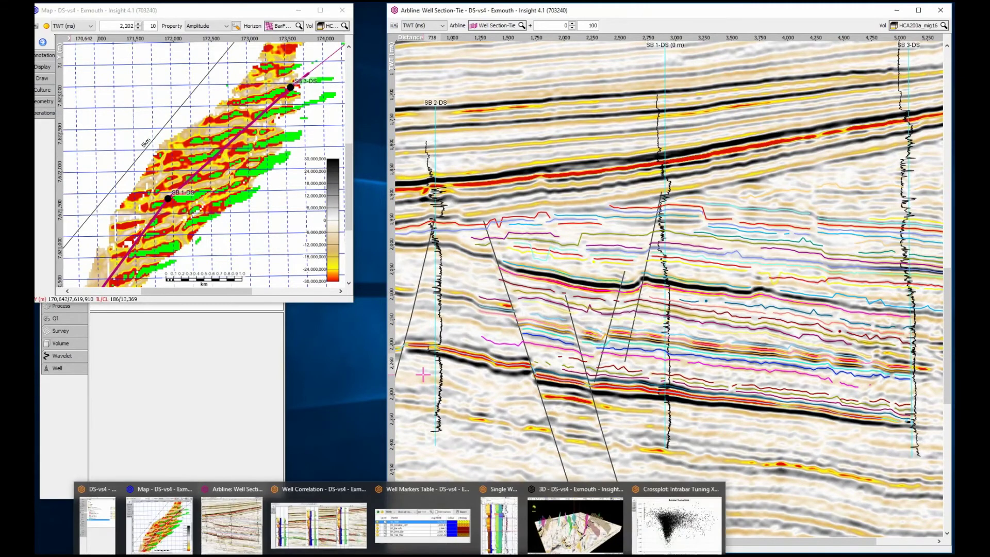
pyautogui.click(577, 524)
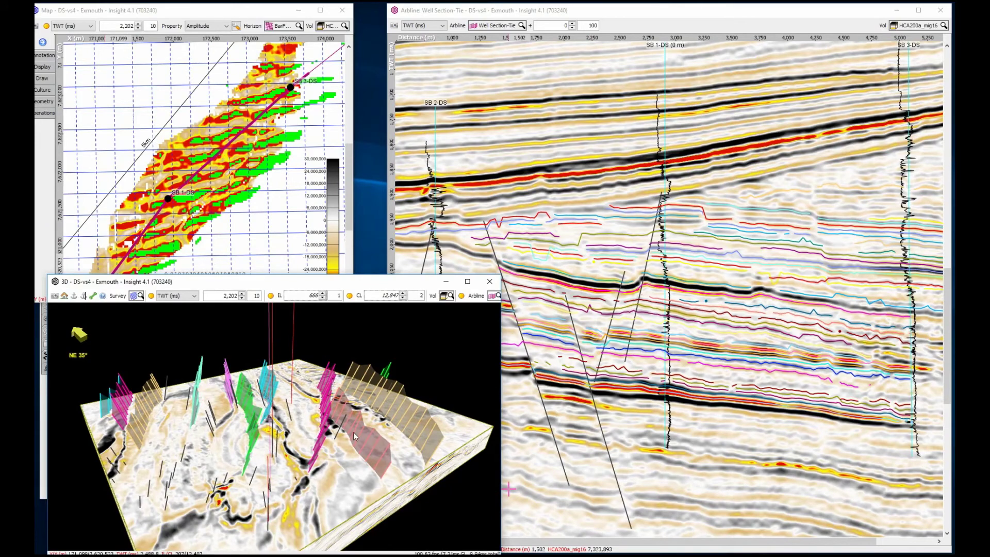
pyautogui.click(466, 281)
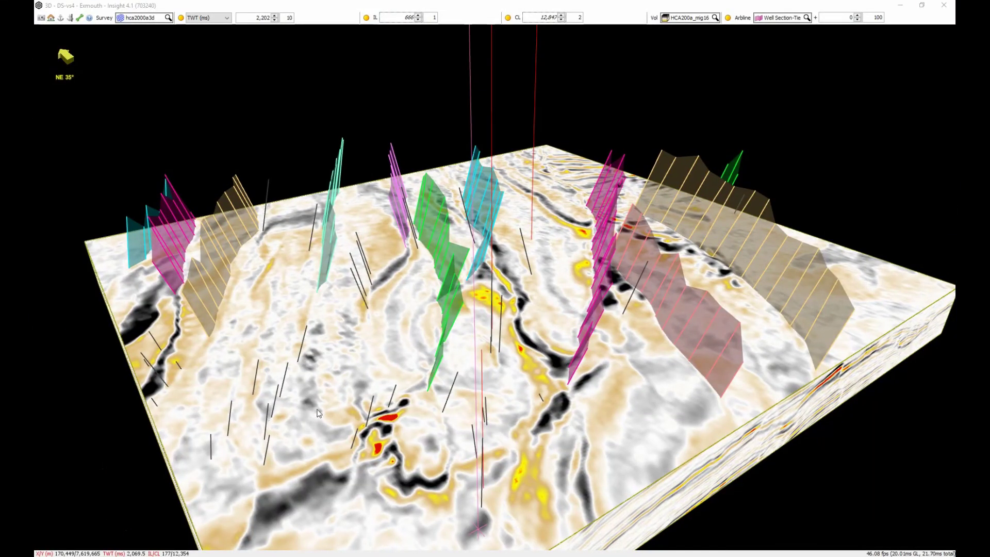
pyautogui.moveTo(319, 413)
pyautogui.mouseDown()
pyautogui.moveTo(263, 394)
pyautogui.moveTo(387, 419)
pyautogui.moveTo(370, 419)
pyautogui.moveTo(414, 405)
pyautogui.moveTo(360, 424)
pyautogui.moveTo(311, 419)
pyautogui.moveTo(304, 402)
pyautogui.mouseUp()
# Step: Lower the volume's Opaque below threshold to 1961 so only bright amplitudes stay visible
pyautogui.click(79, 18)
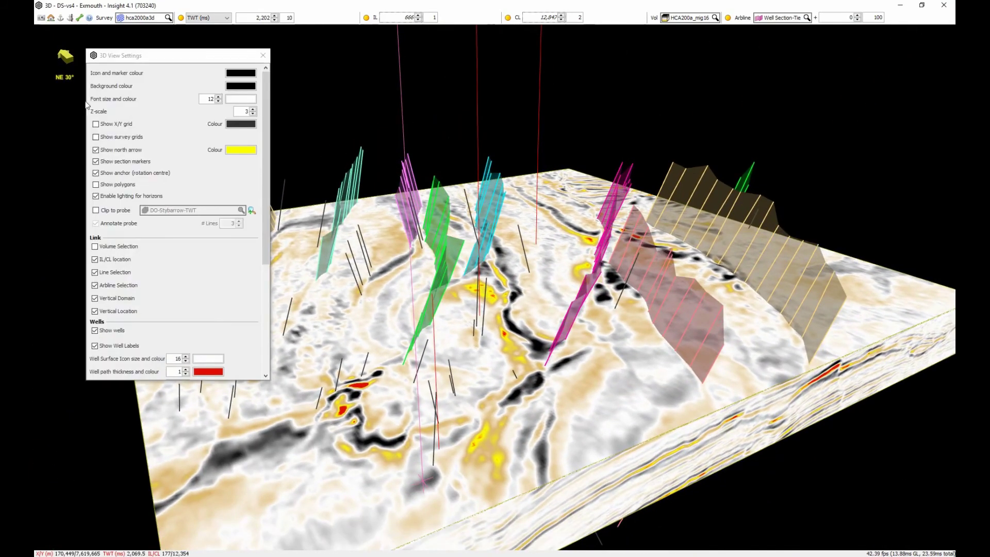
pyautogui.moveTo(138, 55); pyautogui.dragTo(95, 48)
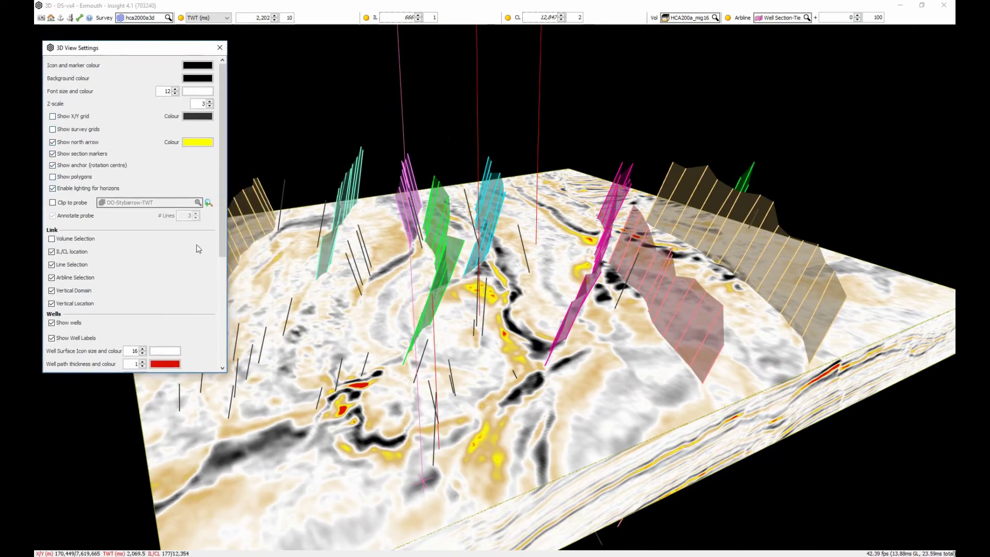
pyautogui.click(224, 289)
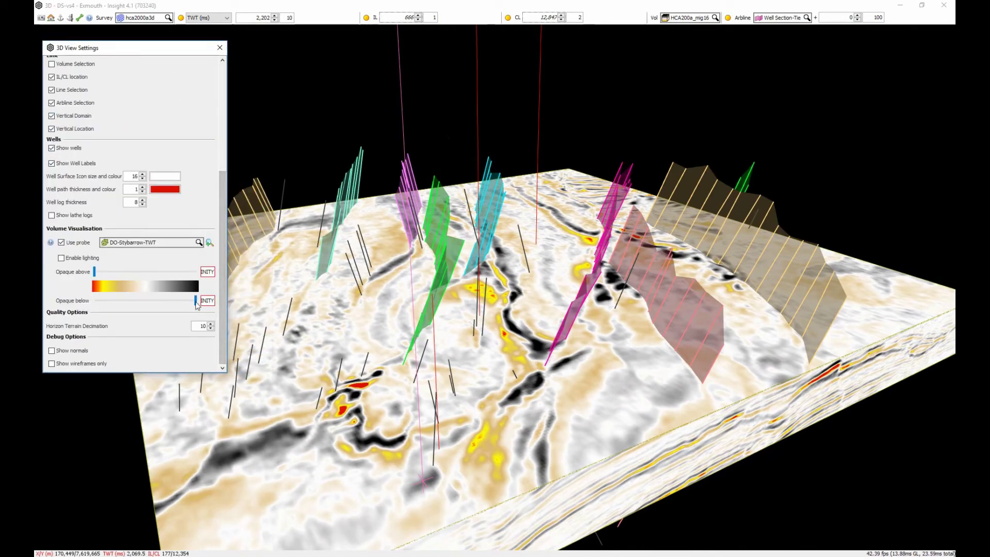
pyautogui.moveTo(196, 302); pyautogui.dragTo(109, 305)
pyautogui.moveTo(400, 315); pyautogui.dragTo(430, 349)
pyautogui.scroll(2, 426, 351)
pyautogui.scroll(3, 408, 353)
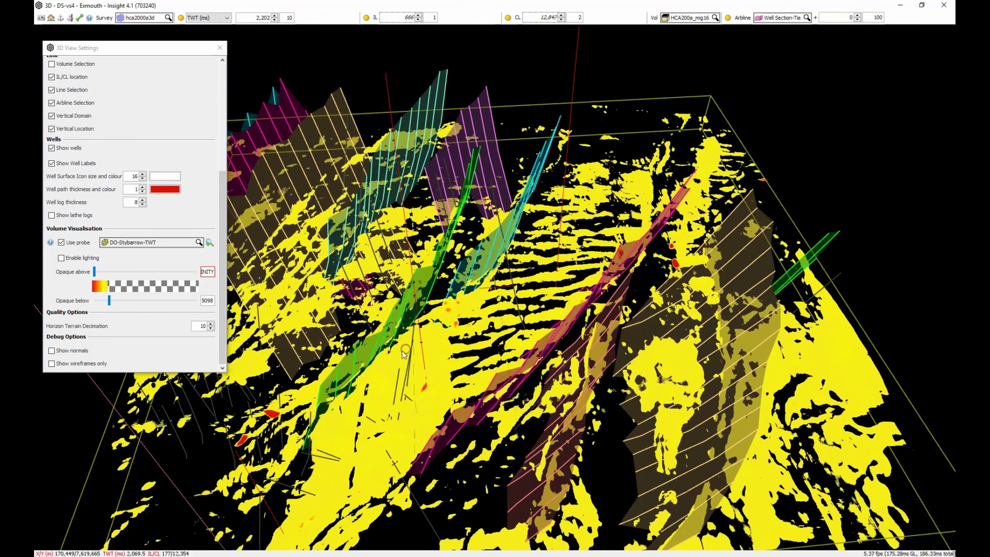
pyautogui.click(111, 302)
pyautogui.moveTo(108, 305); pyautogui.dragTo(104, 306)
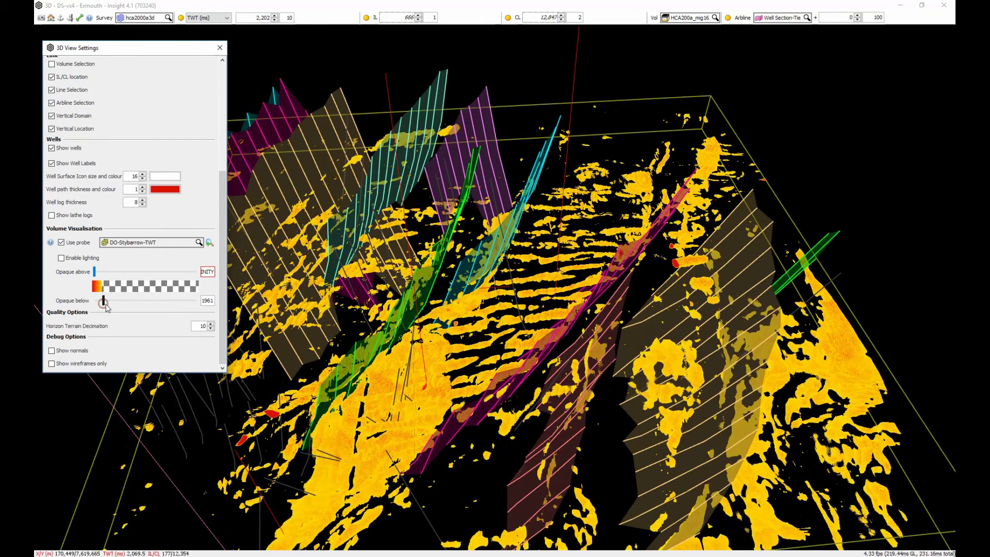
# Step: Enable lighting to shade the amplitude bodies, then close 3D View Settings
pyautogui.click(61, 258)
pyautogui.moveTo(512, 379); pyautogui.dragTo(475, 326)
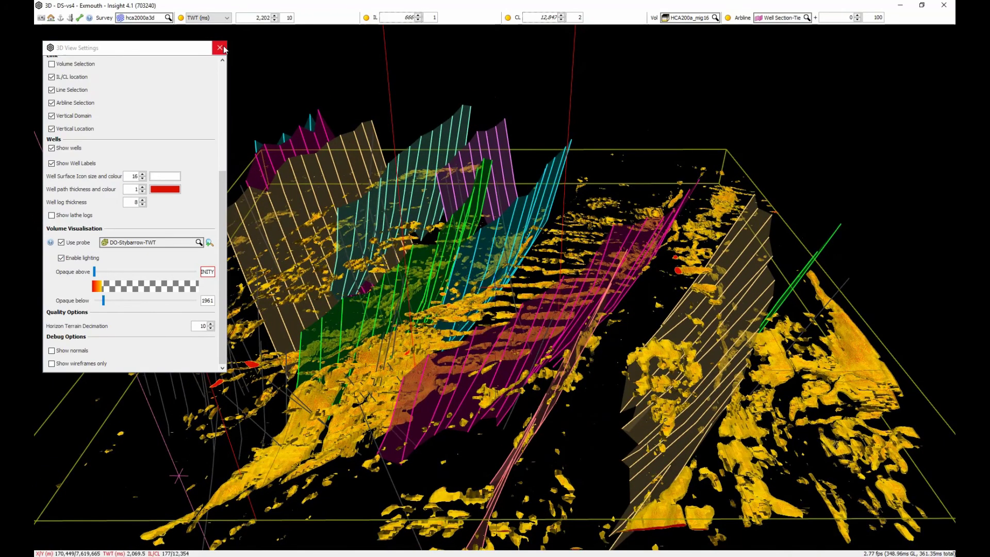
pyautogui.click(223, 49)
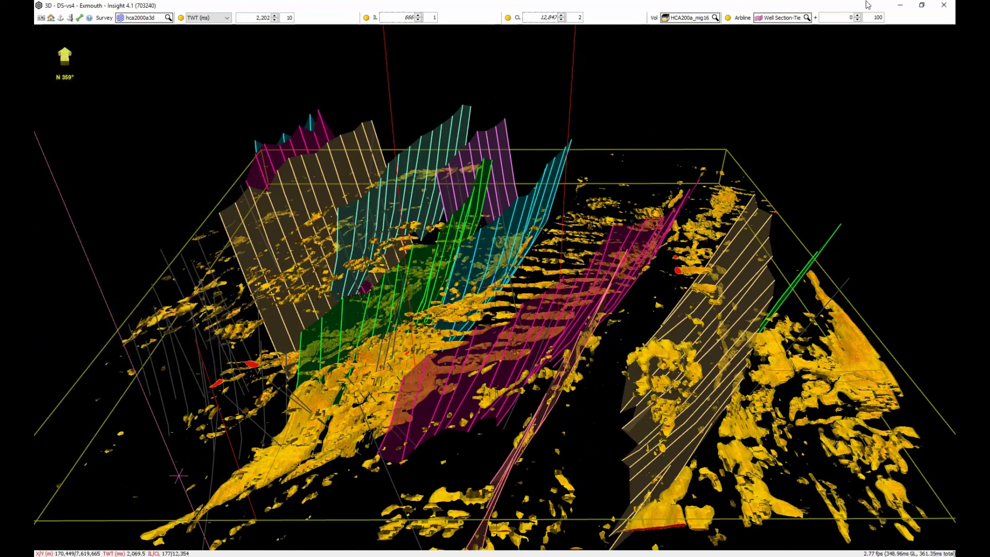
# Step: Restore the 3D window to its smaller size alongside the map and well section
pyautogui.click(922, 6)
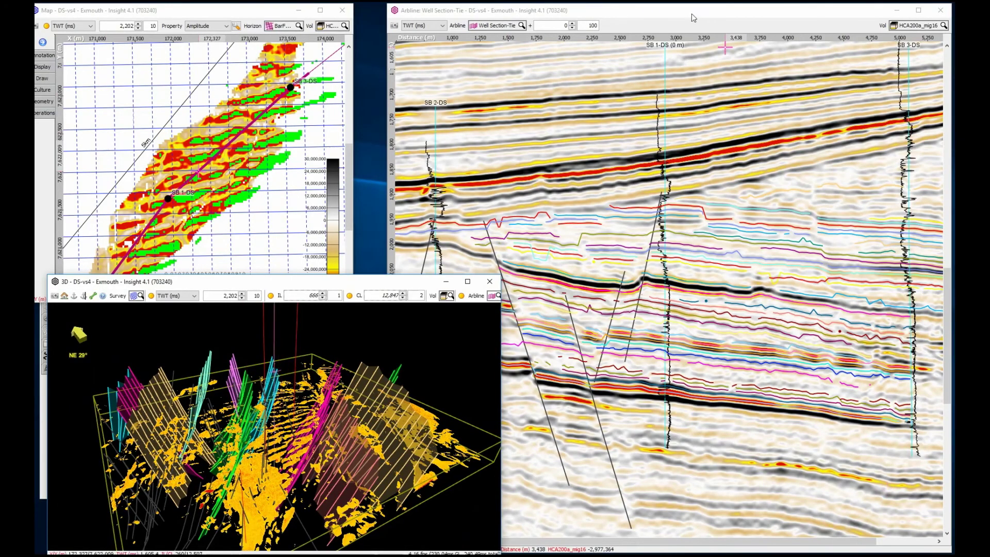